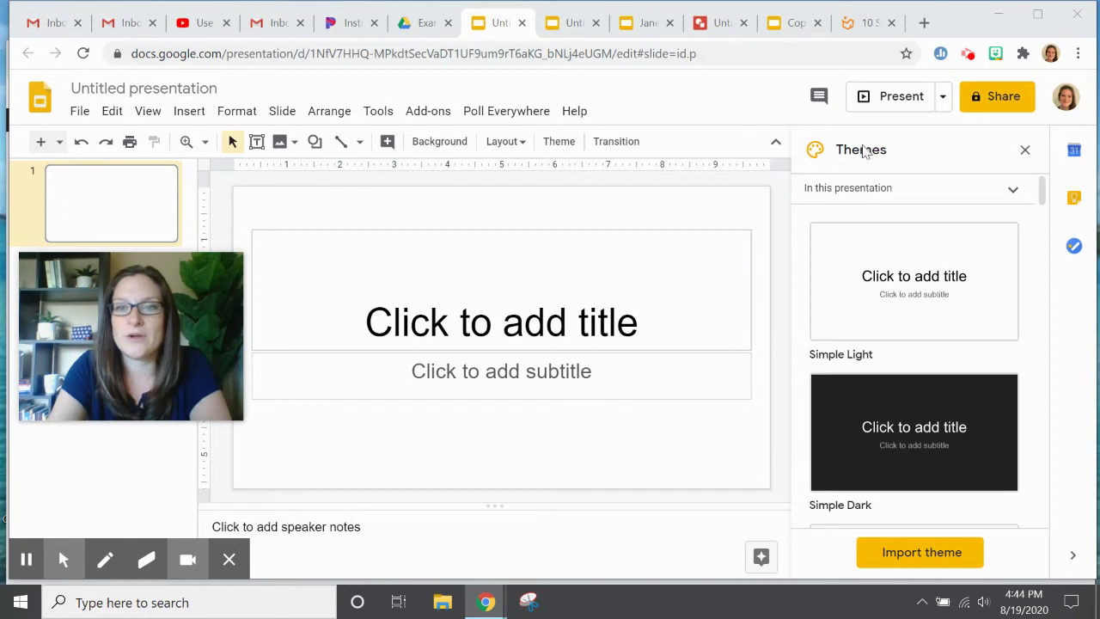
Browse the Themes list and apply the Simple Light theme to the untitled presentation
{"action": "scroll", "coordinate": [948, 314], "scroll_direction": "down", "scroll_amount": 8}
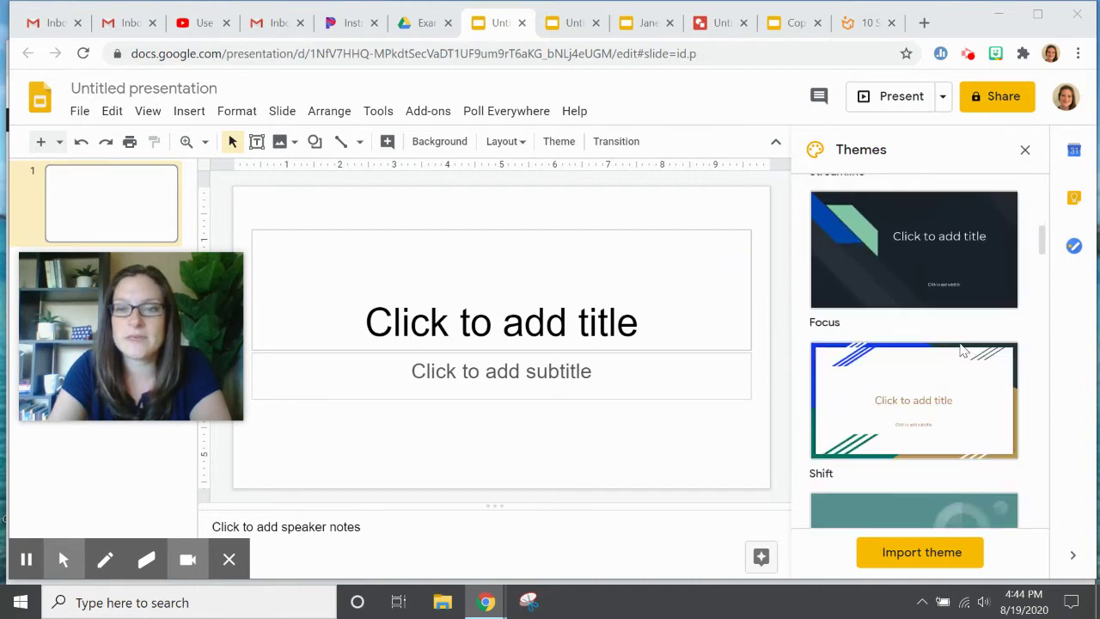
{"action": "scroll", "coordinate": [962, 350], "scroll_direction": "down", "scroll_amount": 3}
{"action": "scroll", "coordinate": [963, 350], "scroll_direction": "up", "scroll_amount": 6}
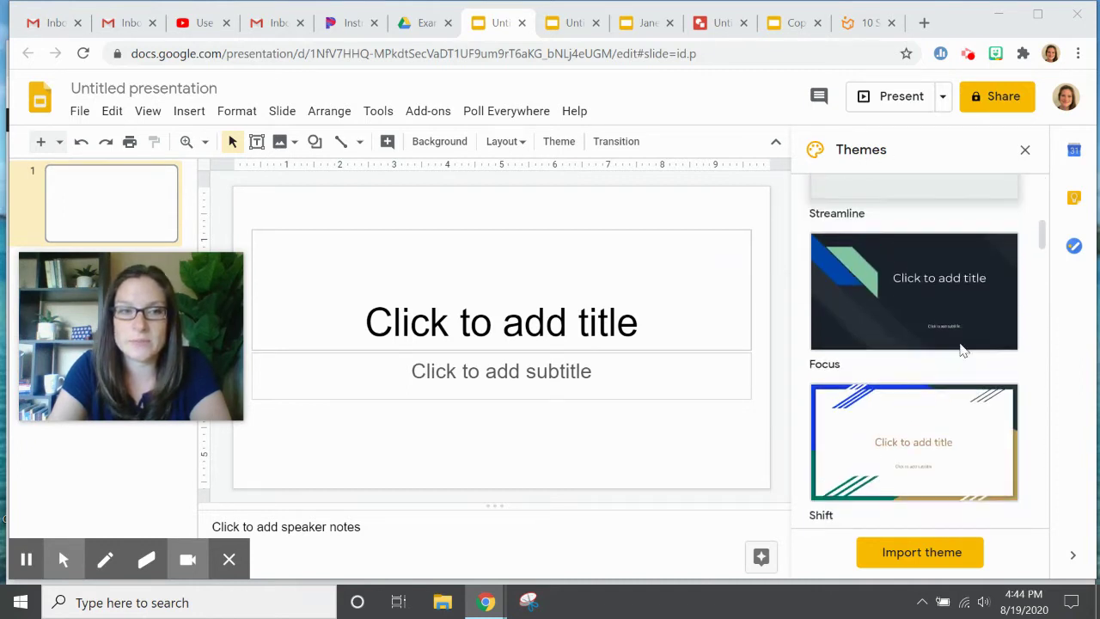
{"action": "scroll", "coordinate": [961, 351], "scroll_direction": "up", "scroll_amount": 5}
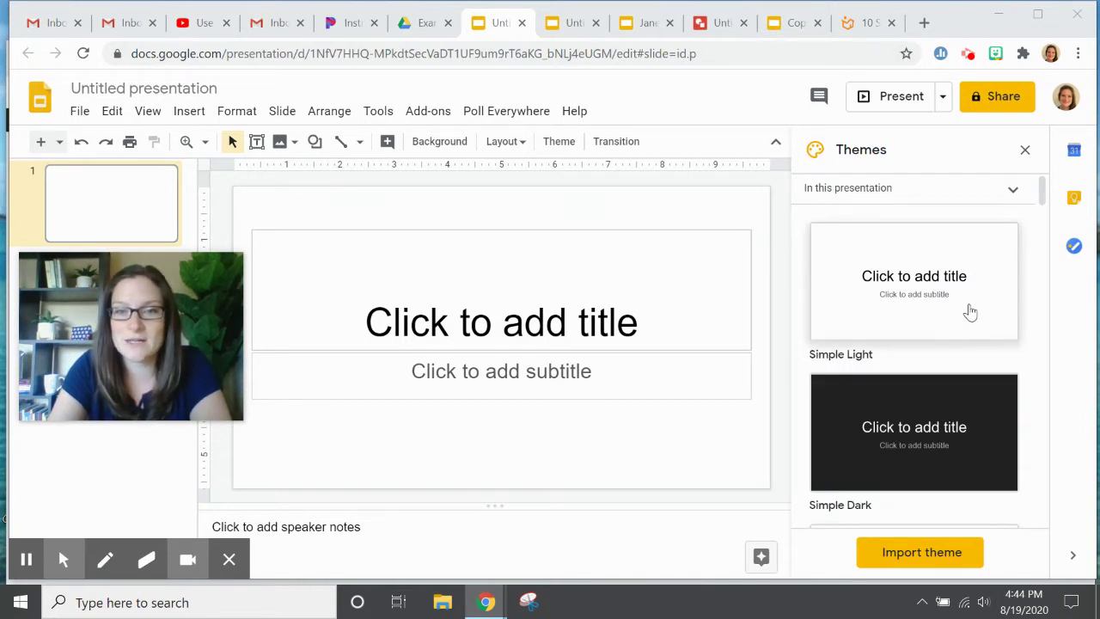
{"action": "left_click", "coordinate": [969, 310]}
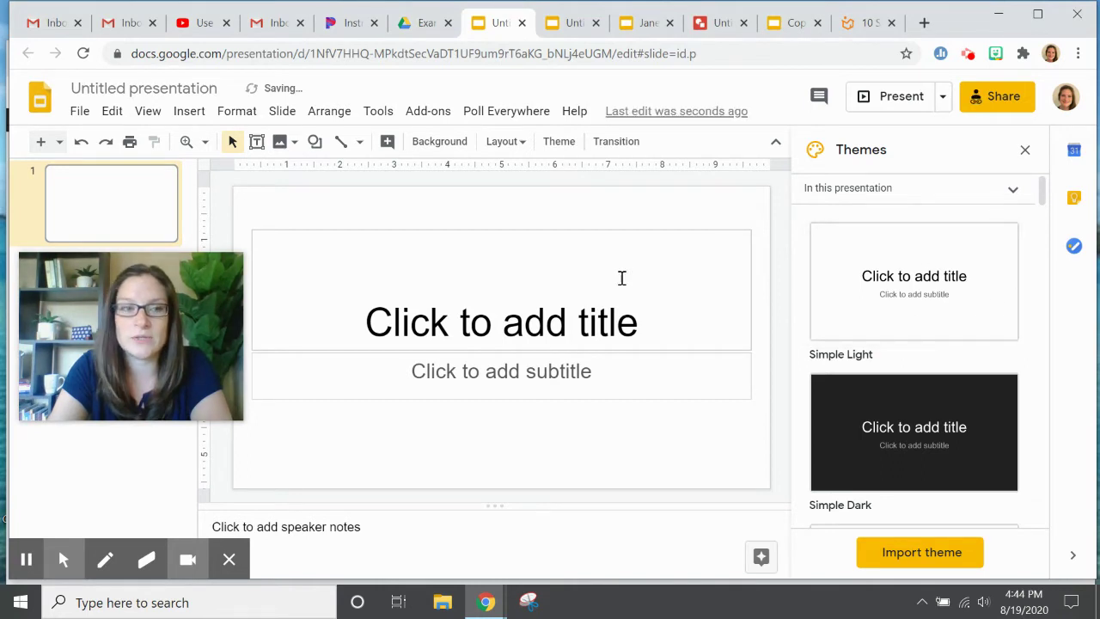
{"action": "left_click", "coordinate": [82, 271]}
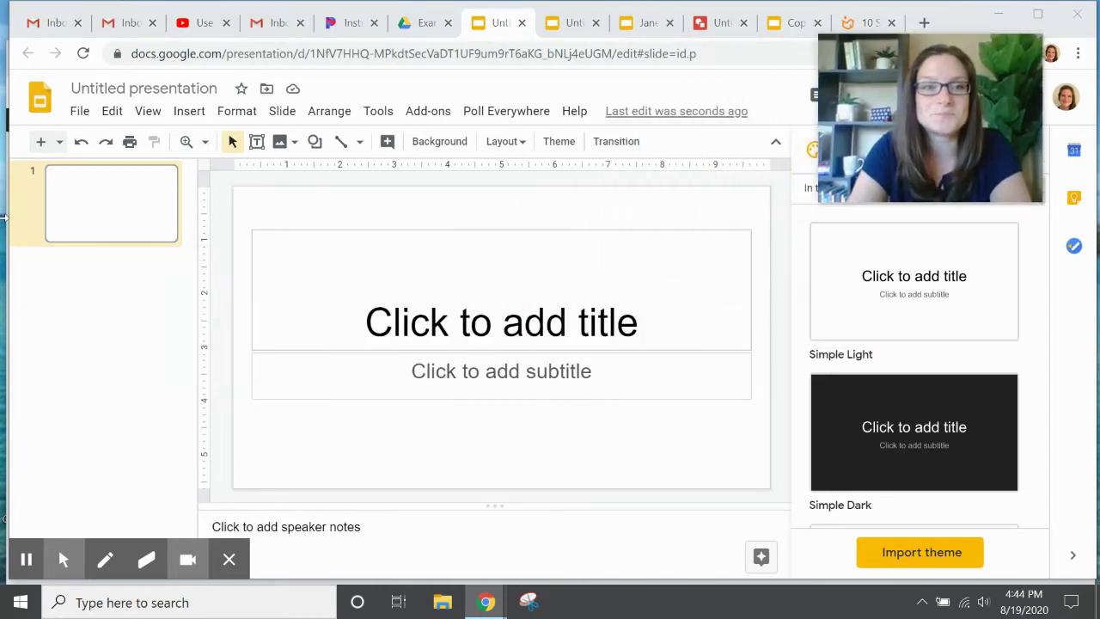
Insert a Title and body slide after the first slide
{"action": "left_click", "coordinate": [116, 267]}
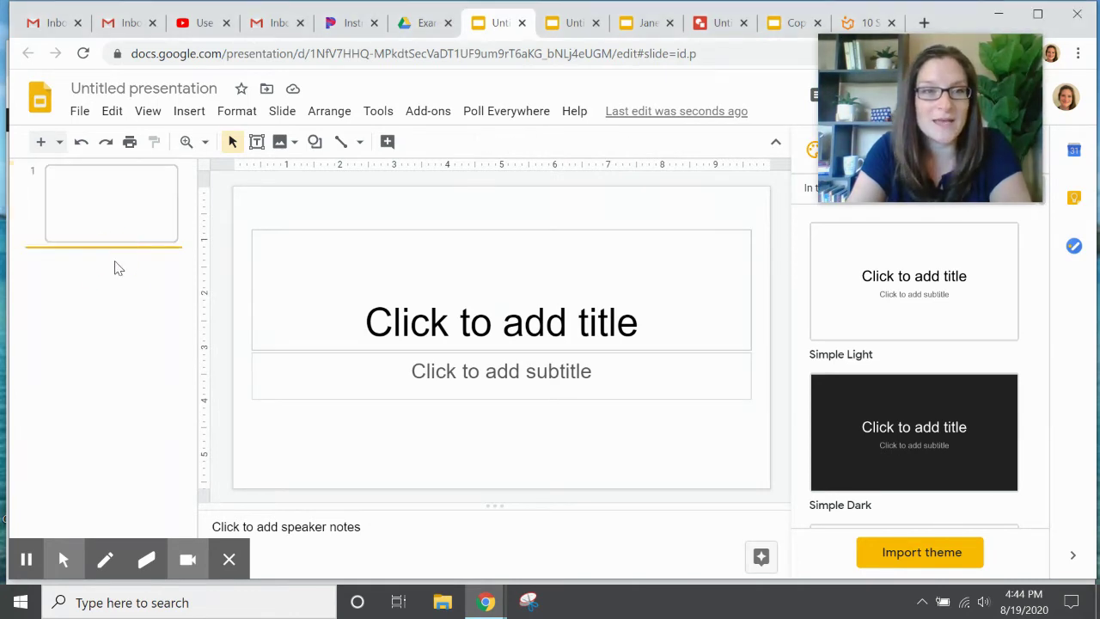
{"action": "left_click", "coordinate": [59, 144]}
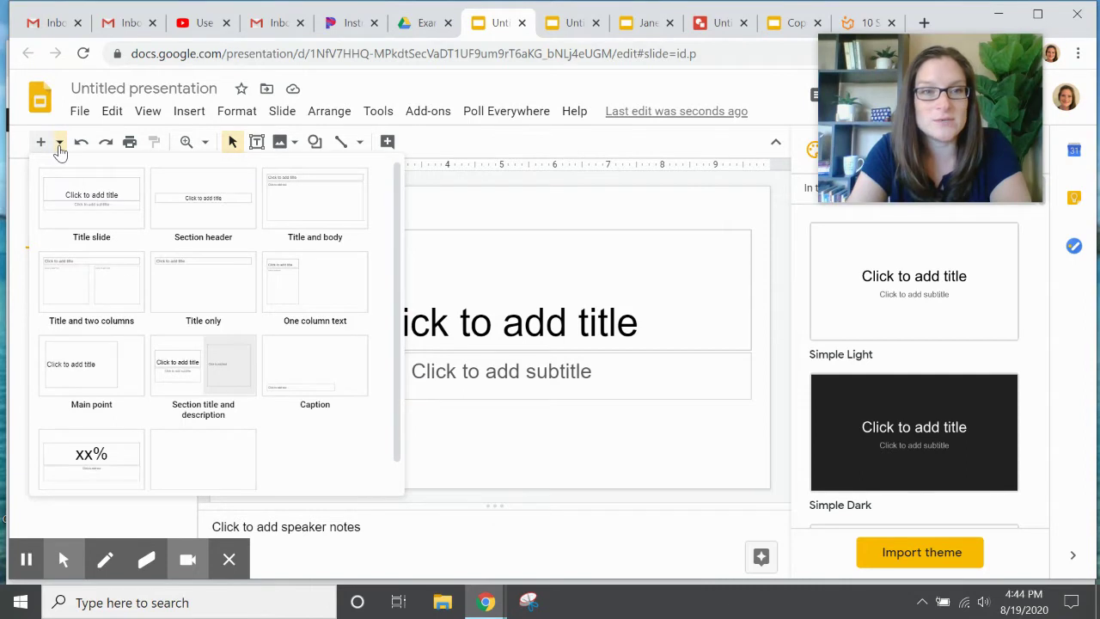
{"action": "left_click", "coordinate": [290, 180]}
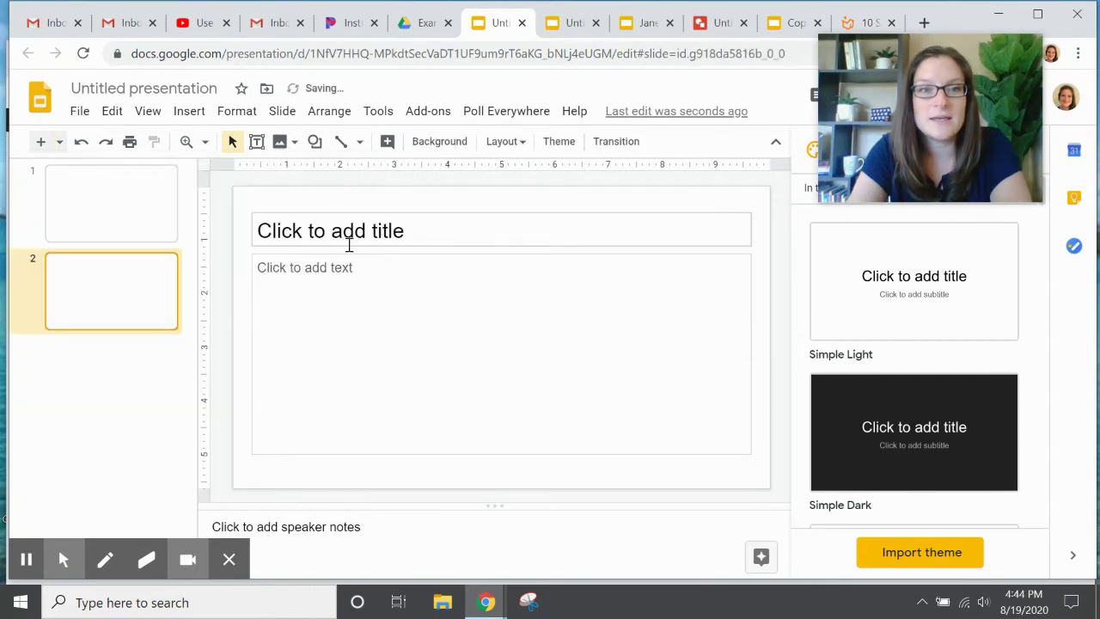
Move slide 2's title up and left and make it bold at 35 pt
{"action": "left_click", "coordinate": [366, 224]}
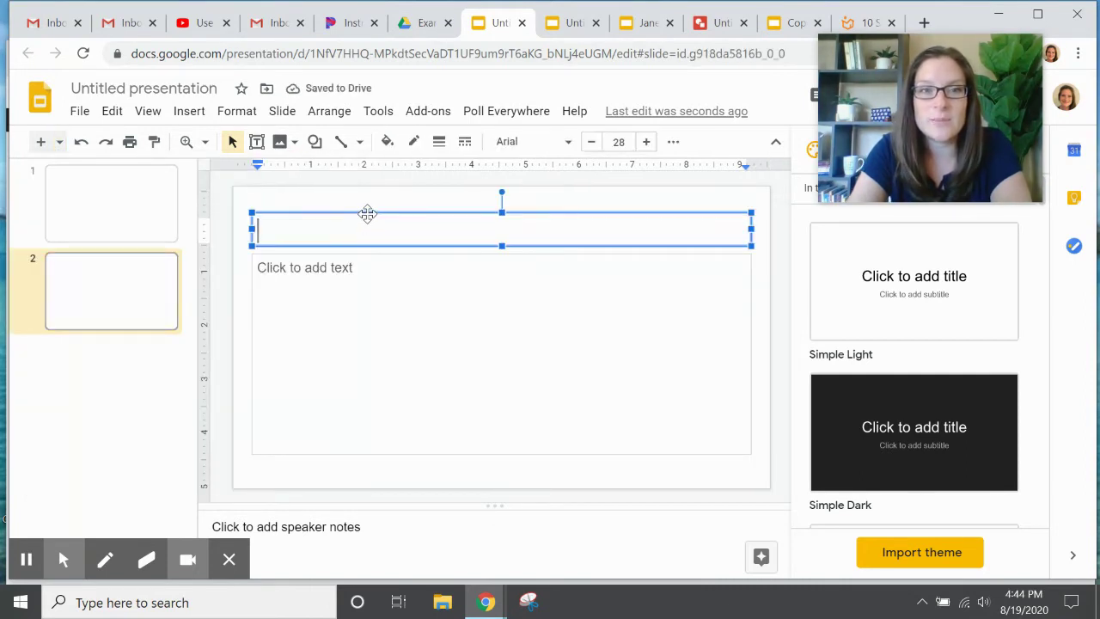
{"action": "left_click", "coordinate": [365, 208]}
{"action": "left_click_drag", "start_coordinate": [365, 208], "coordinate": [357, 193]}
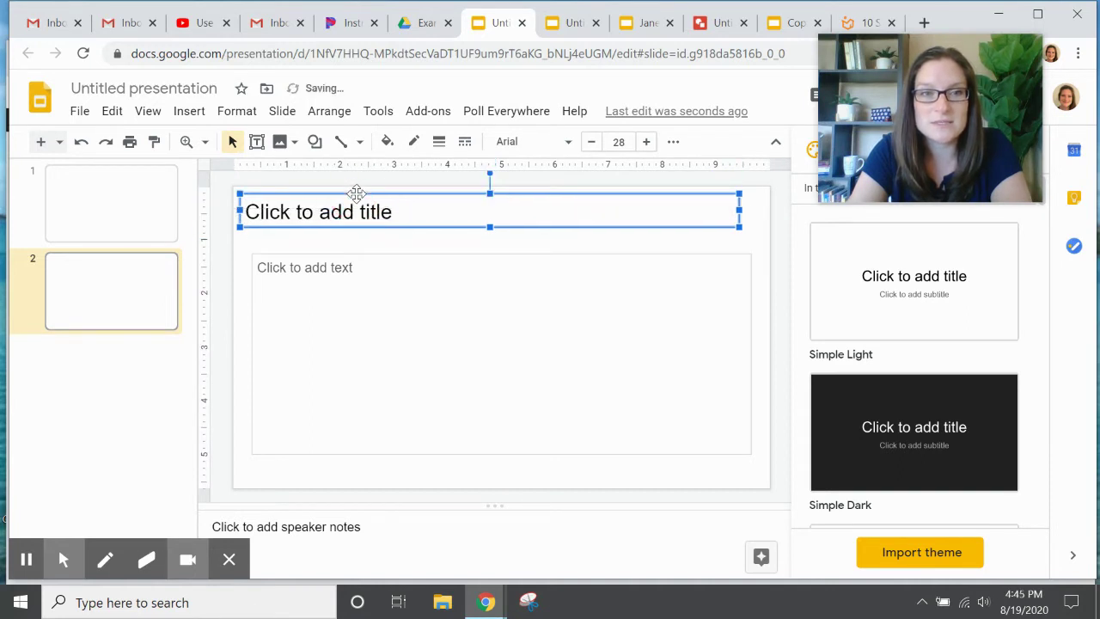
{"action": "left_click", "coordinate": [646, 141]}
{"action": "left_click", "coordinate": [646, 142]}
{"action": "left_click", "coordinate": [646, 142]}
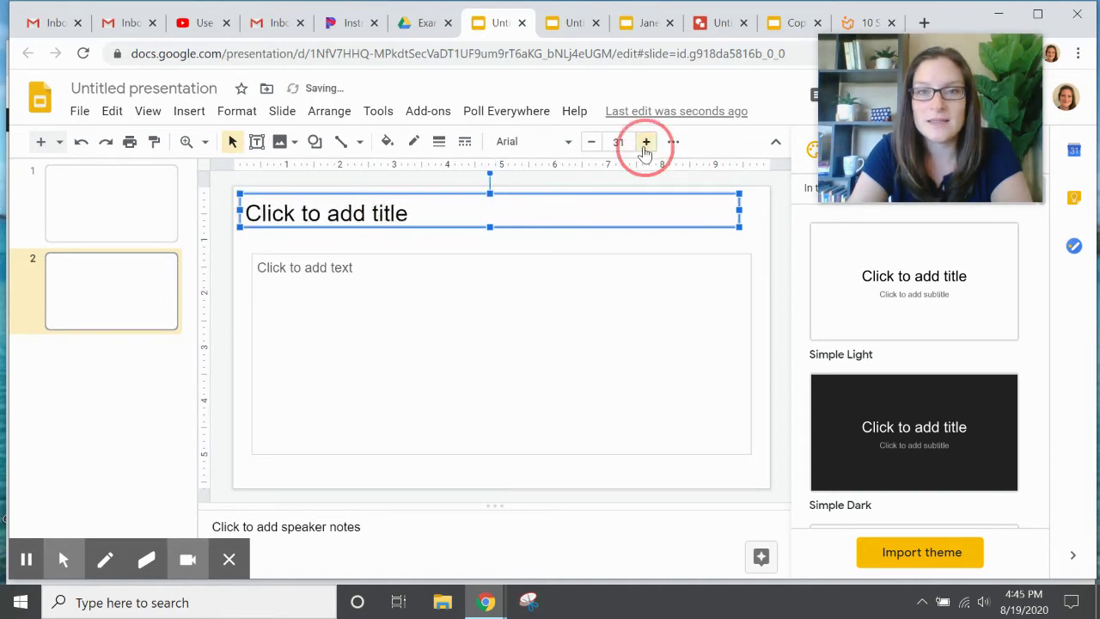
{"action": "left_click", "coordinate": [646, 142]}
{"action": "left_click", "coordinate": [646, 142]}
{"action": "left_click", "coordinate": [647, 142]}
{"action": "left_click", "coordinate": [646, 141]}
{"action": "left_click", "coordinate": [646, 142]}
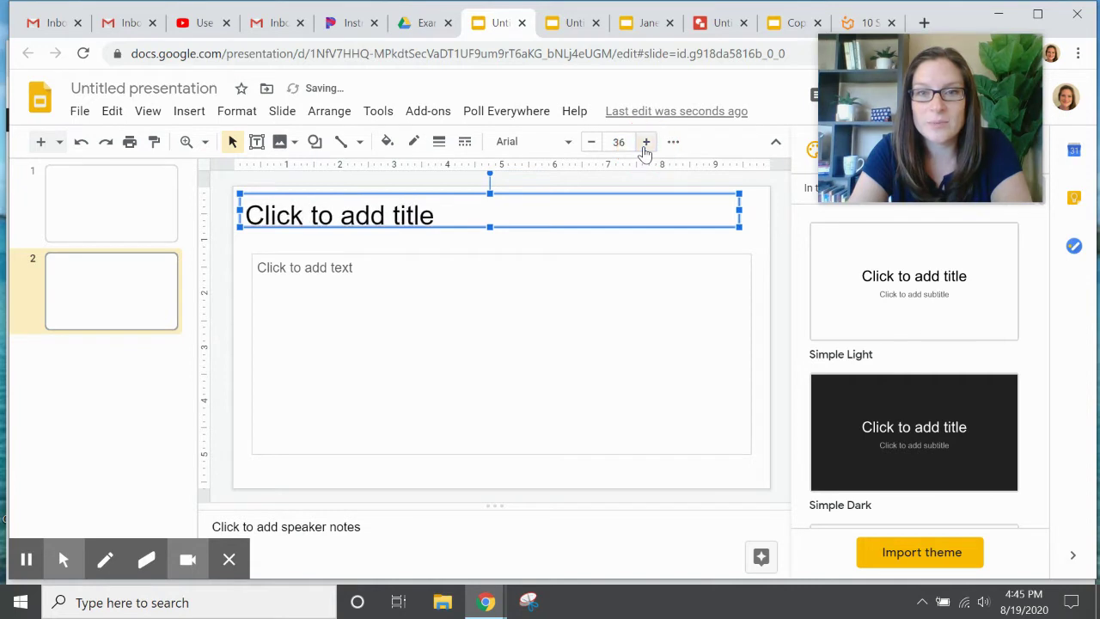
{"action": "left_click", "coordinate": [591, 142]}
{"action": "left_click", "coordinate": [673, 141]}
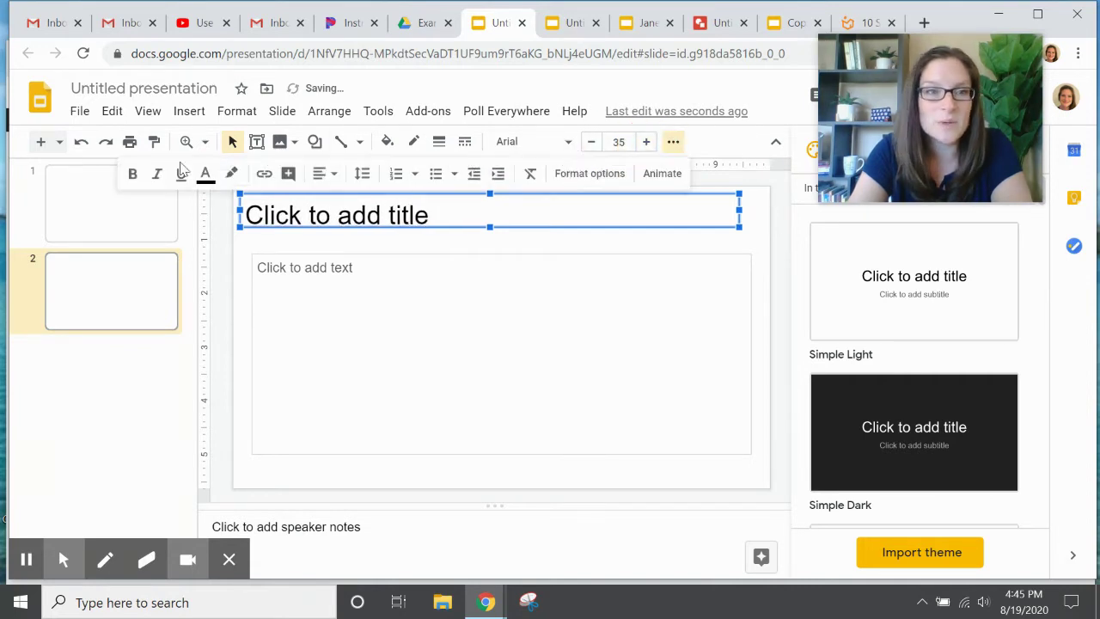
{"action": "left_click", "coordinate": [135, 176]}
Add a third Title and body slide, then return to slide 2
{"action": "left_click", "coordinate": [533, 344]}
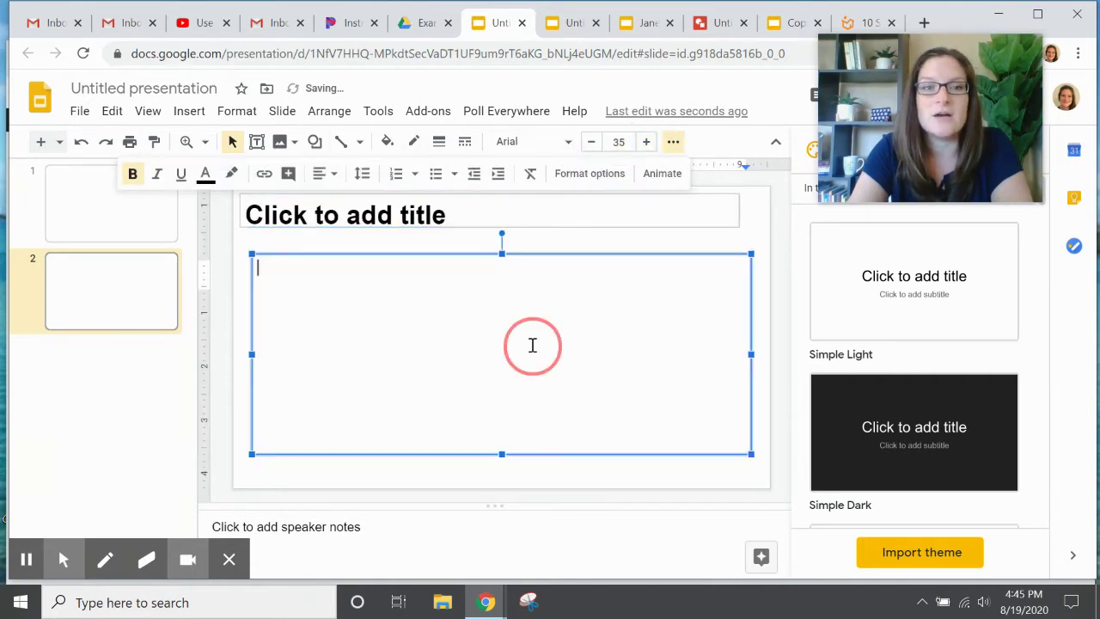
{"action": "left_click", "coordinate": [444, 250]}
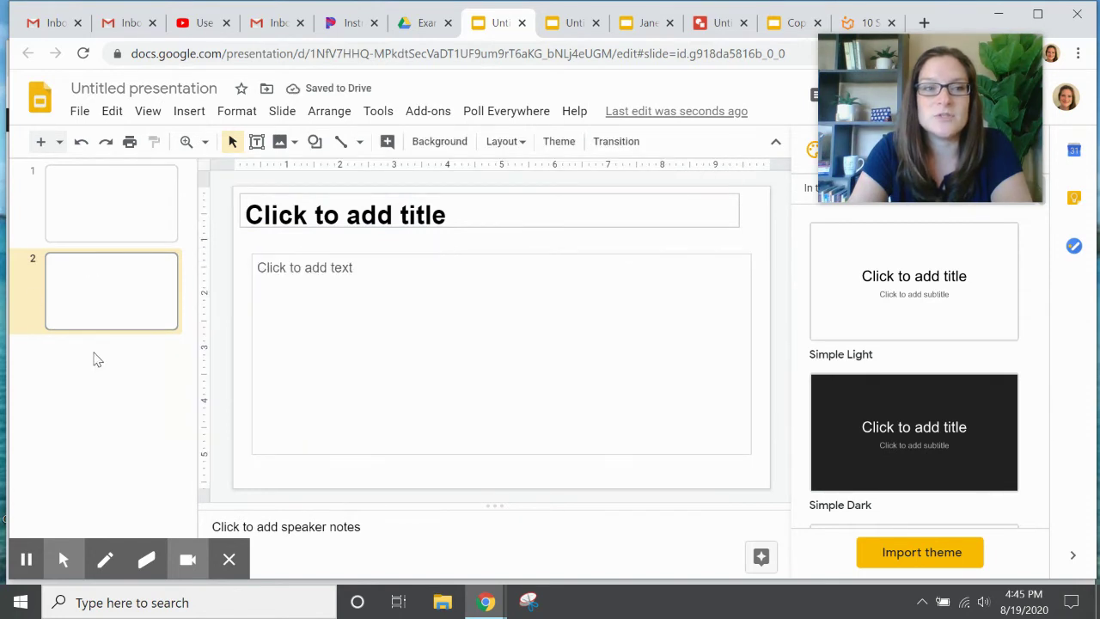
{"action": "left_click", "coordinate": [59, 142]}
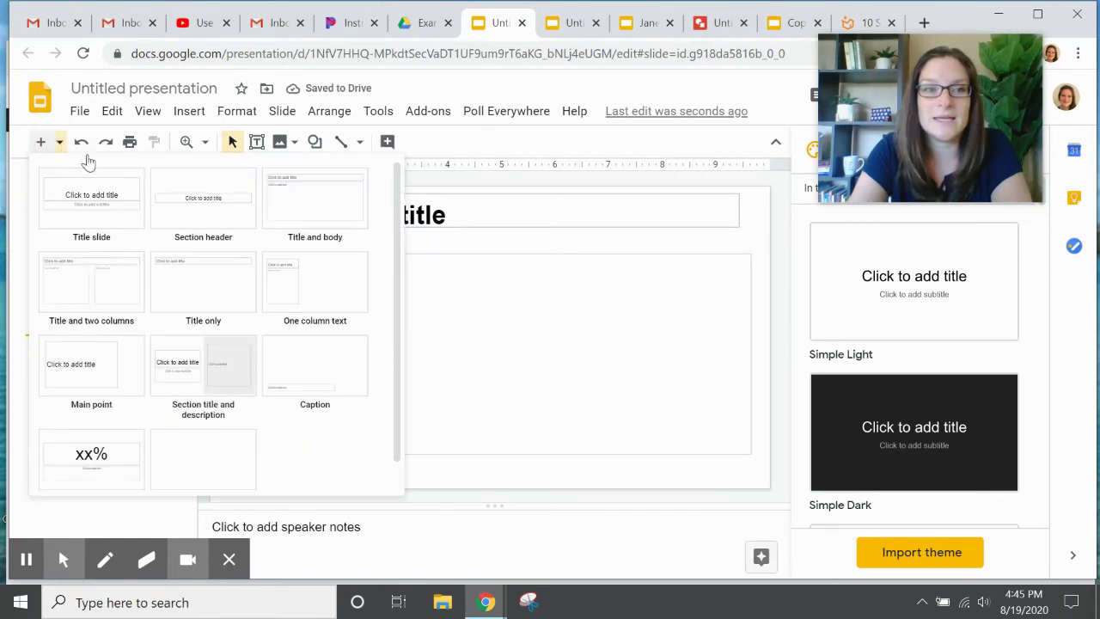
{"action": "left_click", "coordinate": [304, 199]}
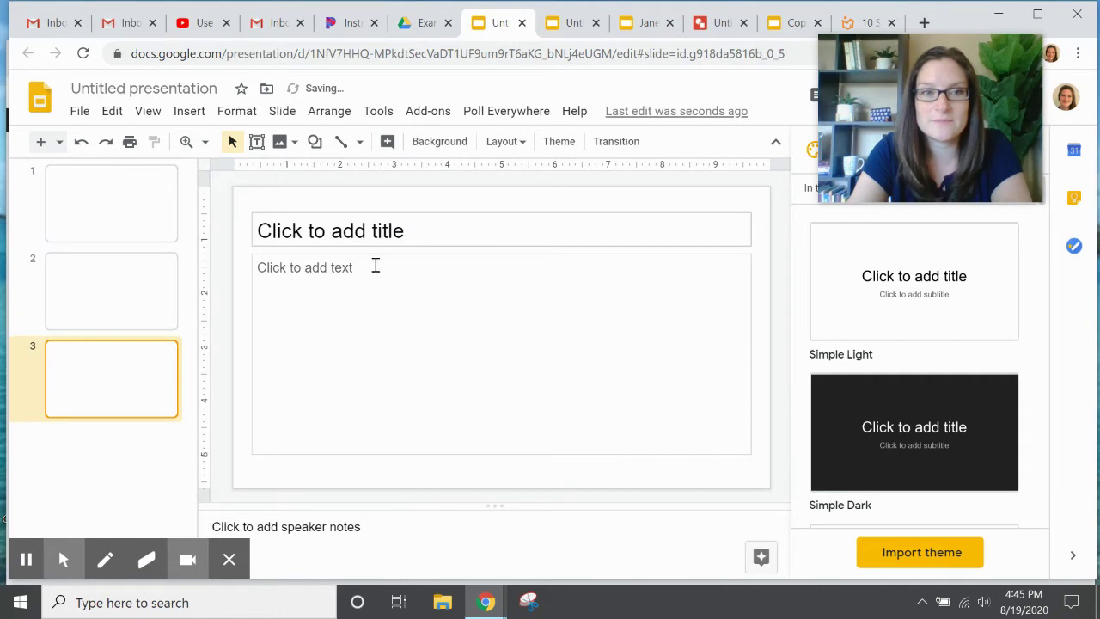
{"action": "left_click", "coordinate": [363, 247]}
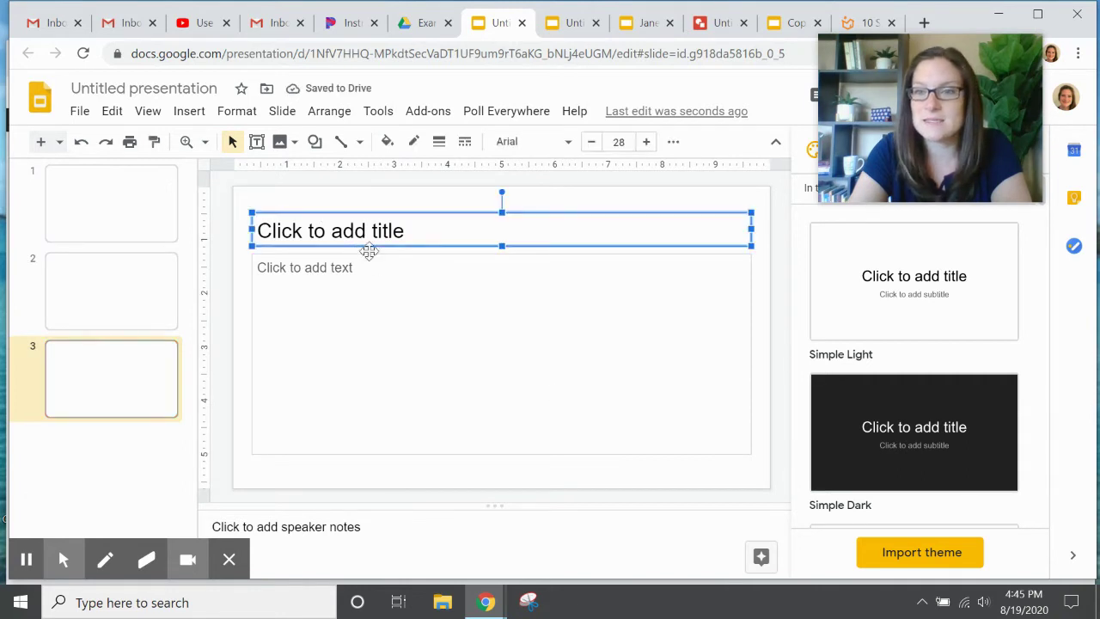
{"action": "left_click", "coordinate": [97, 291]}
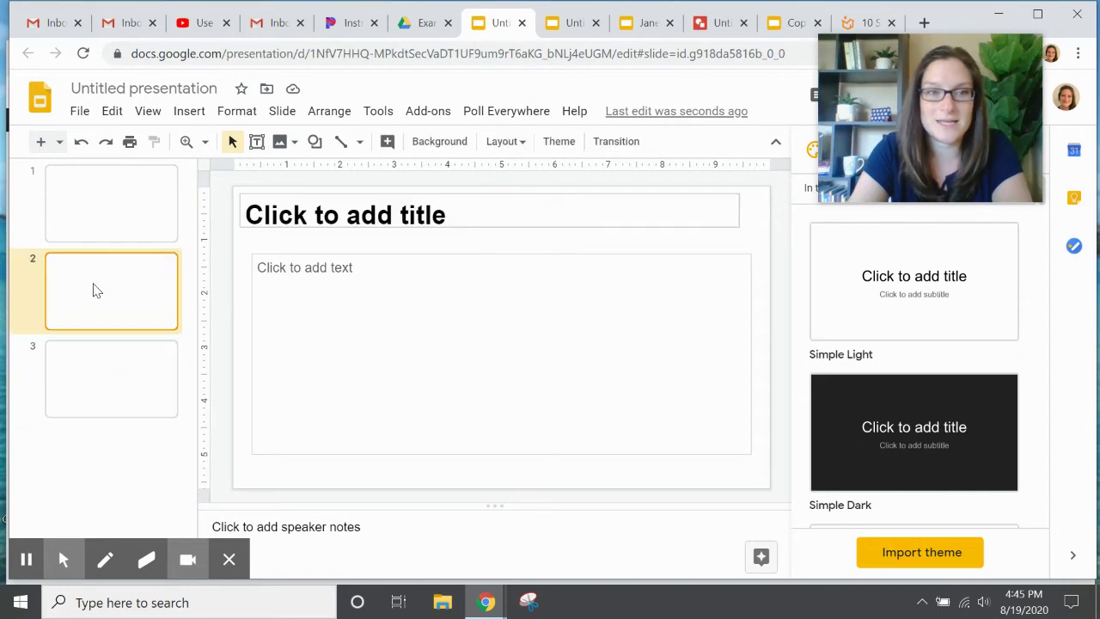
Open the theme builder to show the Simple Light master and its layouts
{"action": "left_click", "coordinate": [147, 111]}
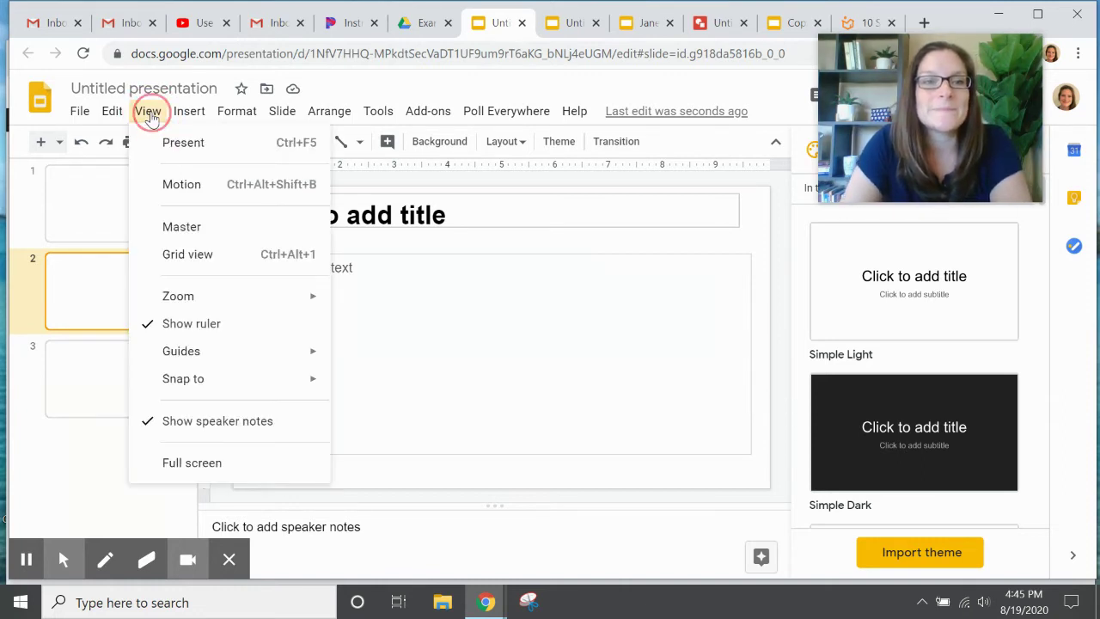
{"action": "left_click", "coordinate": [177, 229]}
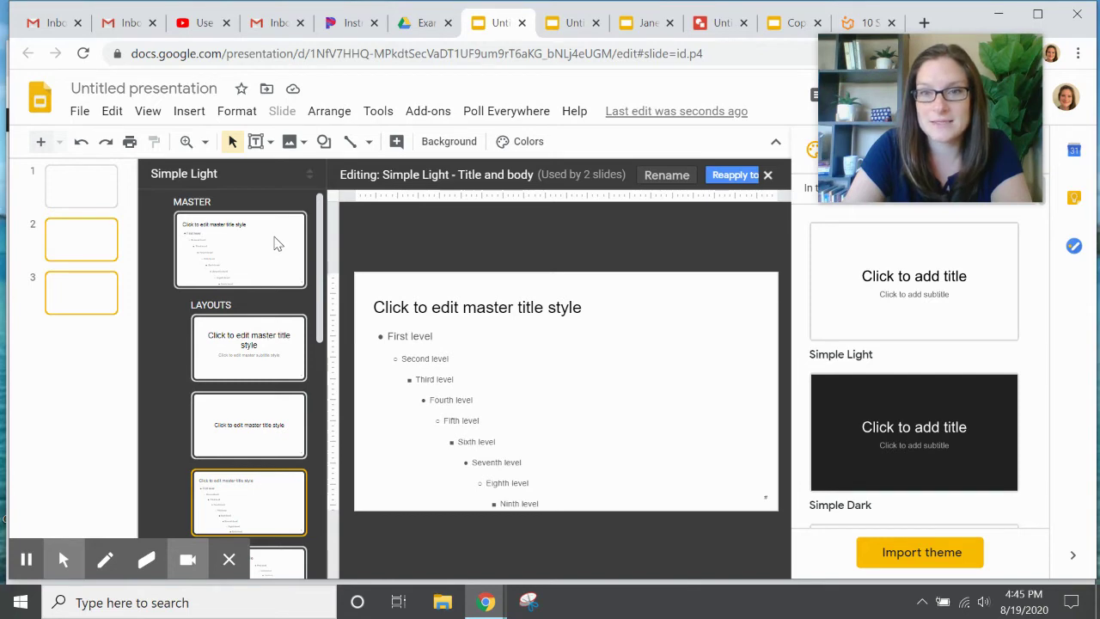
{"action": "scroll", "coordinate": [247, 364], "scroll_direction": "down", "scroll_amount": 6}
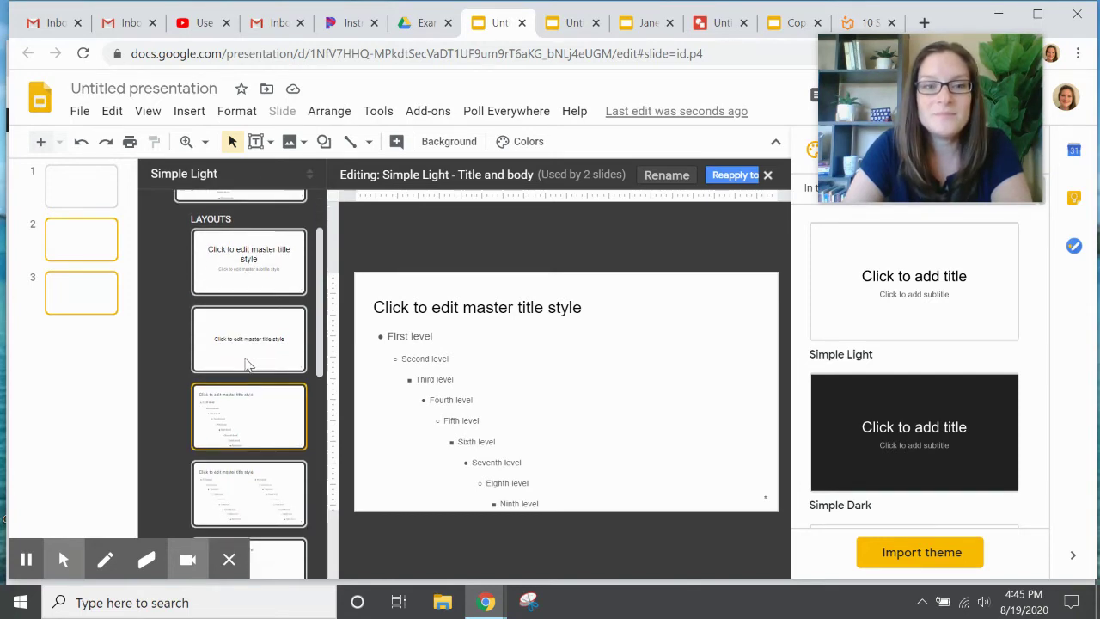
{"action": "scroll", "coordinate": [246, 365], "scroll_direction": "up", "scroll_amount": 7}
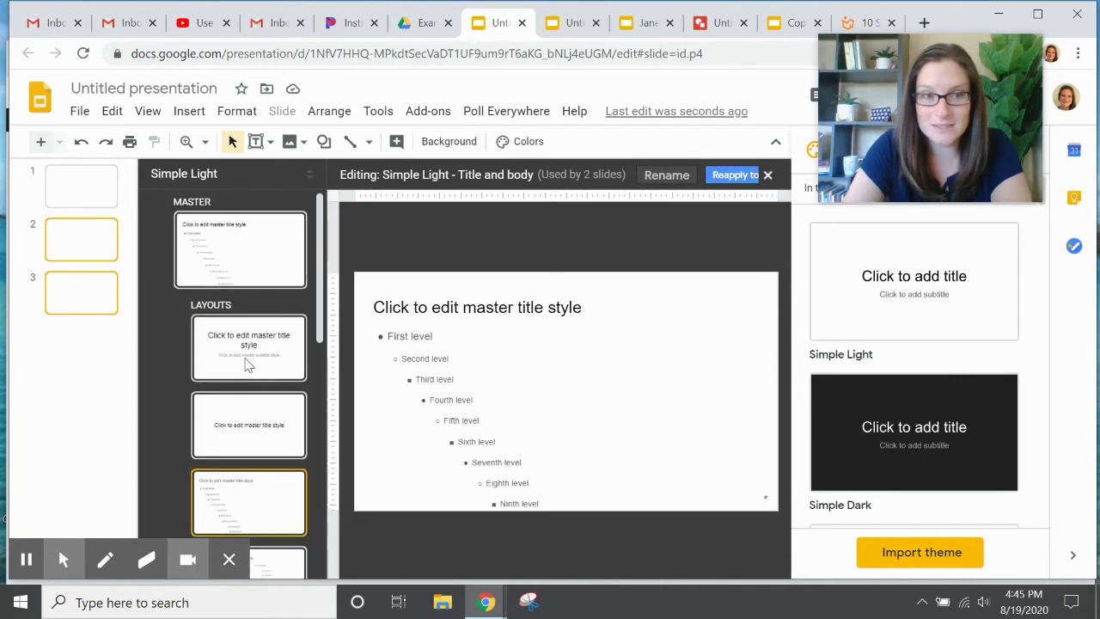
{"action": "scroll", "coordinate": [248, 365], "scroll_direction": "down", "scroll_amount": 5}
{"action": "scroll", "coordinate": [249, 368], "scroll_direction": "down", "scroll_amount": 2}
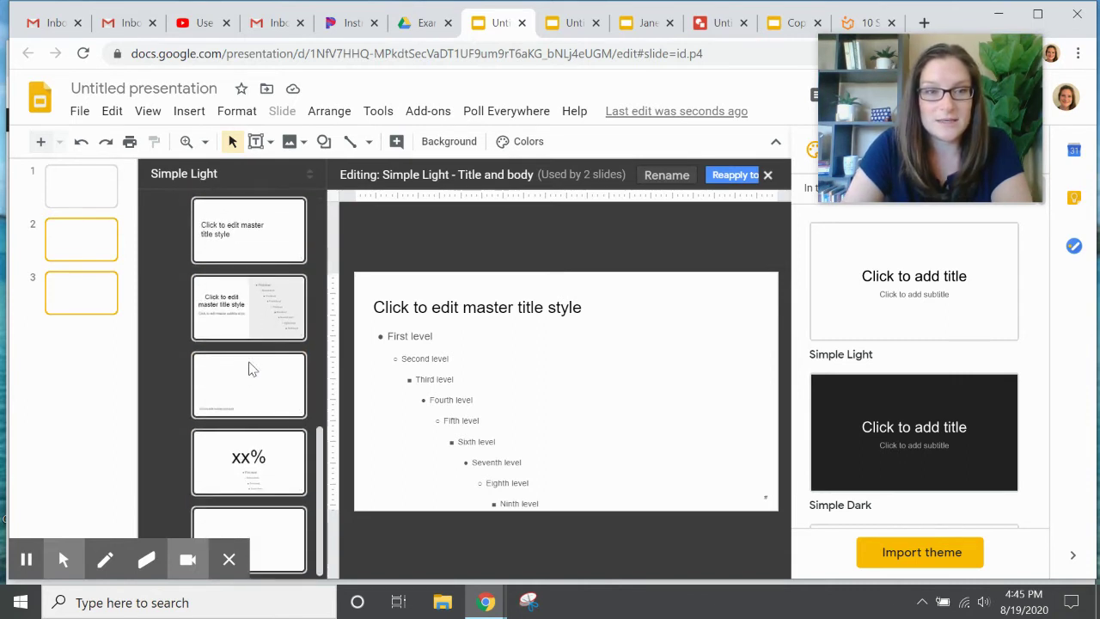
Browse the Section title and description, Big number, Title only and Title and body layouts
{"action": "left_click", "coordinate": [241, 313]}
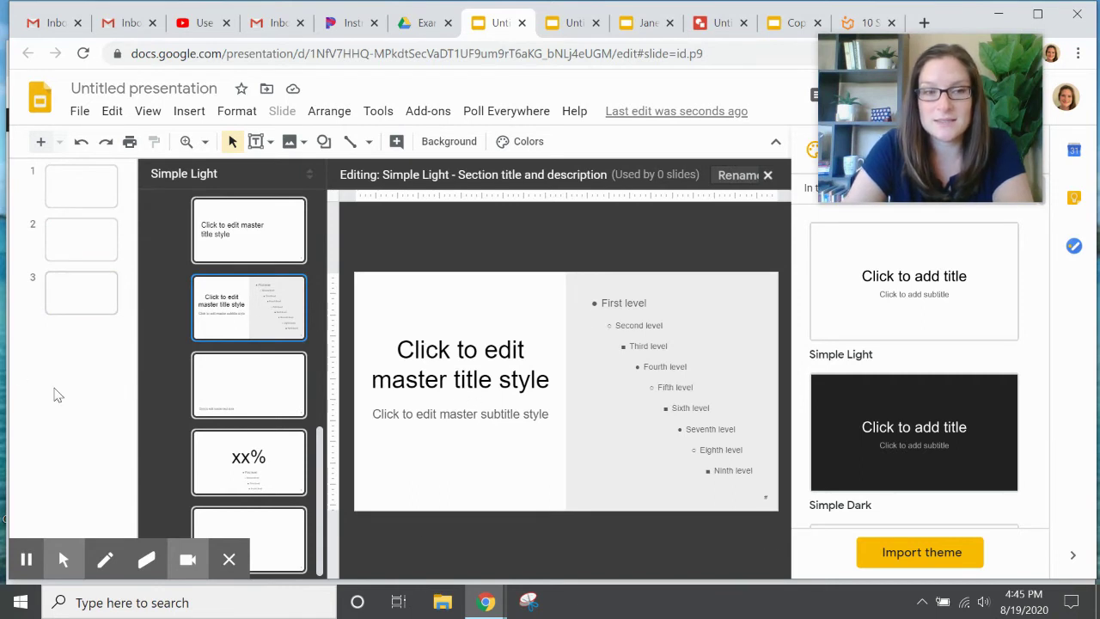
{"action": "left_click", "coordinate": [268, 439]}
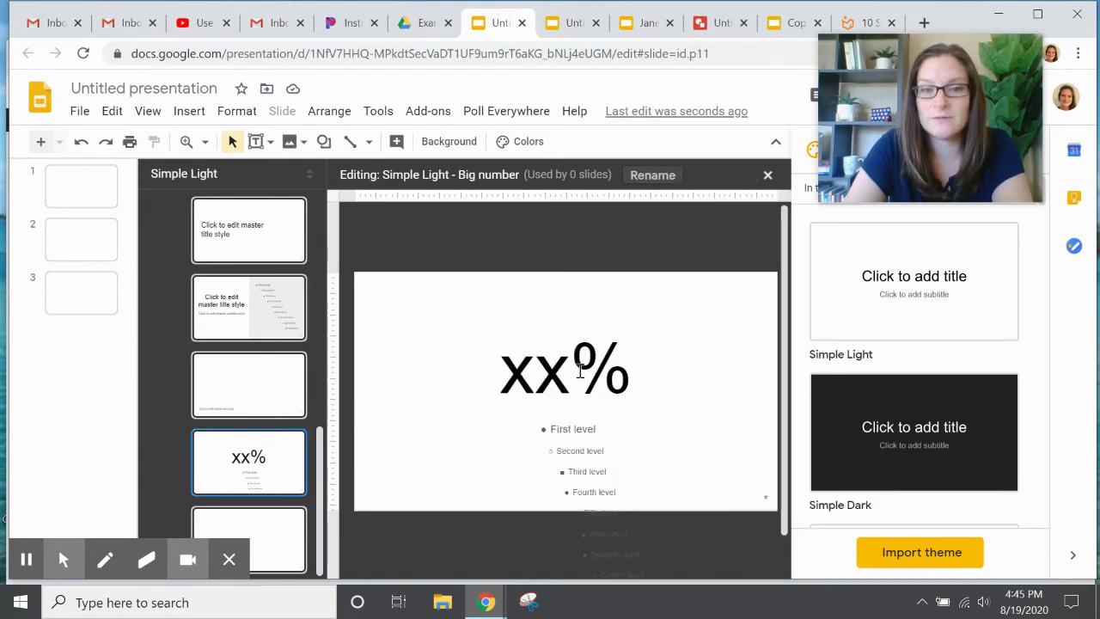
{"action": "scroll", "coordinate": [228, 405], "scroll_direction": "up", "scroll_amount": 10}
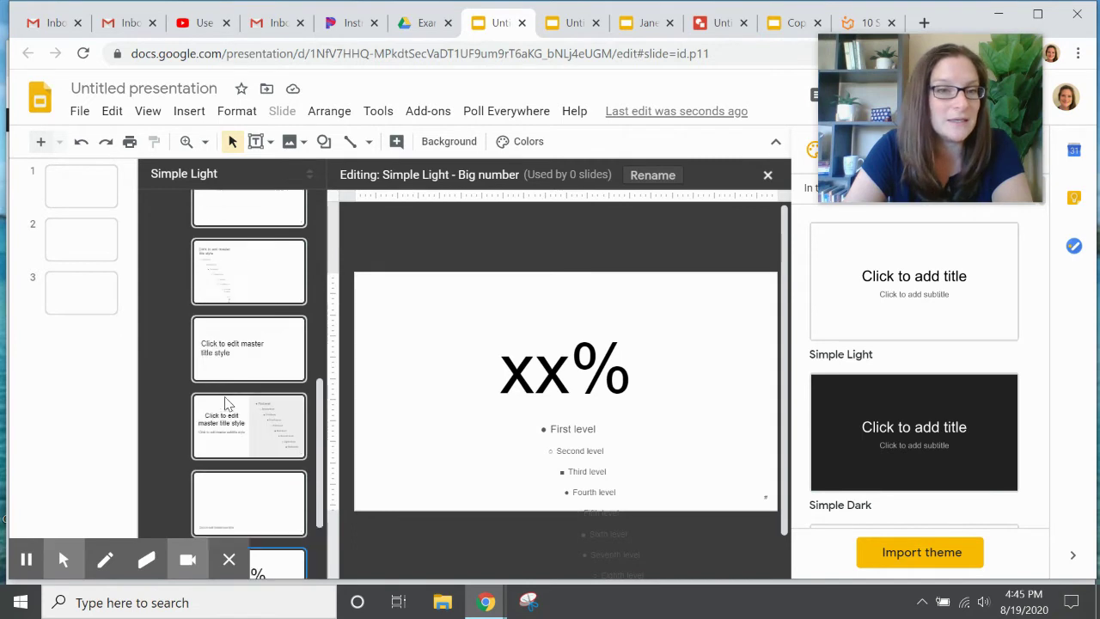
{"action": "scroll", "coordinate": [276, 402], "scroll_direction": "down", "scroll_amount": 3}
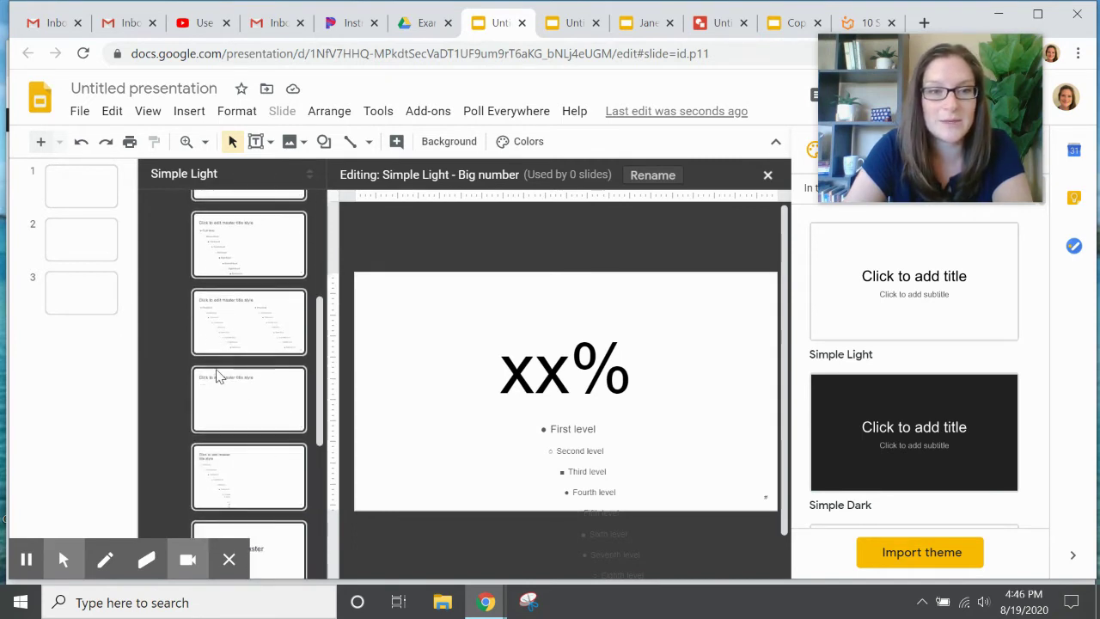
{"action": "left_click", "coordinate": [275, 409]}
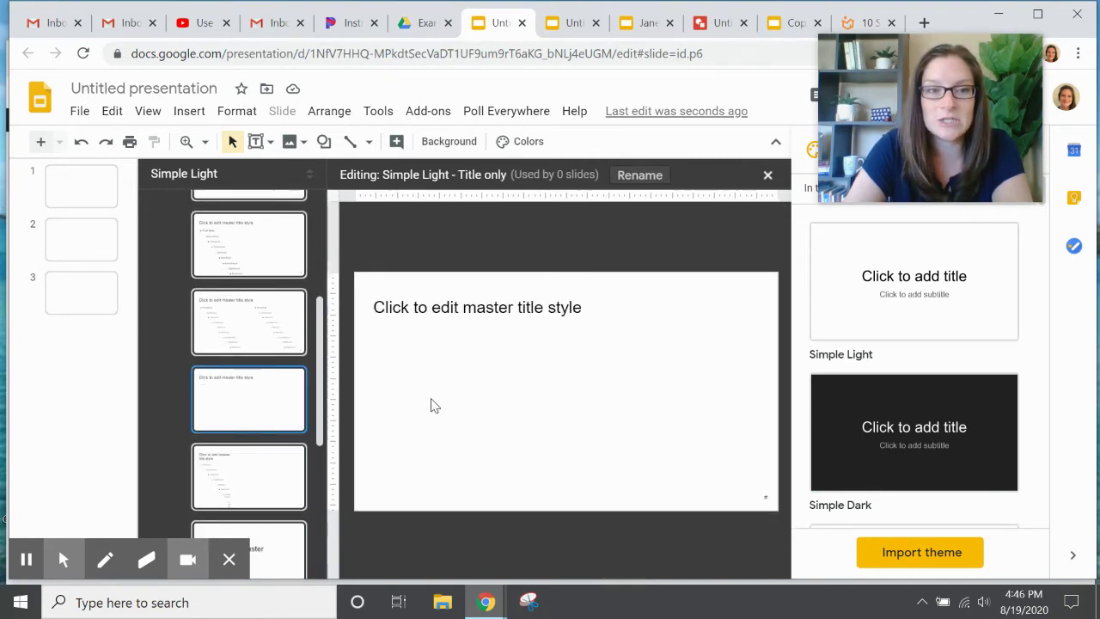
{"action": "scroll", "coordinate": [226, 418], "scroll_direction": "down", "scroll_amount": 3}
{"action": "scroll", "coordinate": [228, 417], "scroll_direction": "up", "scroll_amount": 5}
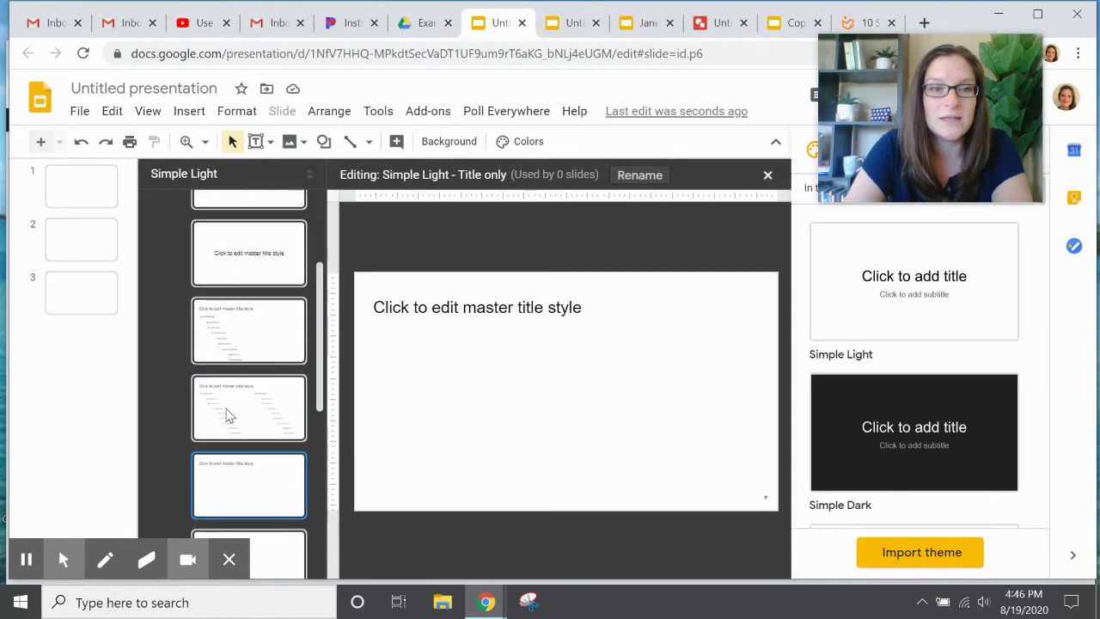
{"action": "left_click", "coordinate": [240, 352]}
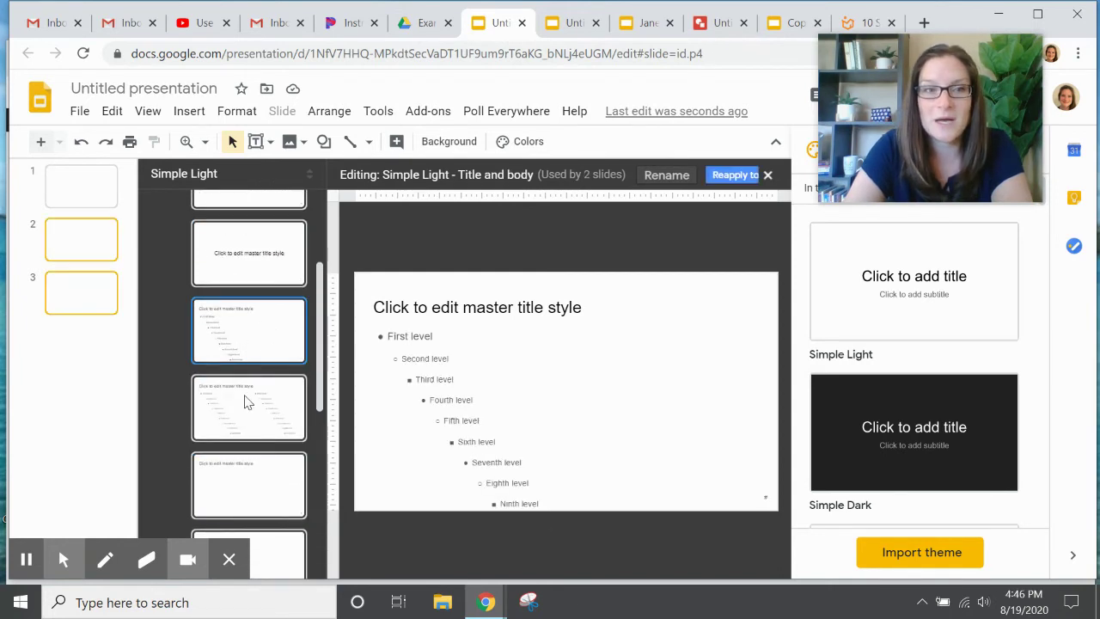
{"action": "scroll", "coordinate": [248, 391], "scroll_direction": "up", "scroll_amount": 5}
On the master slide, nudge the title up and make it bold at 35 pt
{"action": "left_click", "coordinate": [245, 244]}
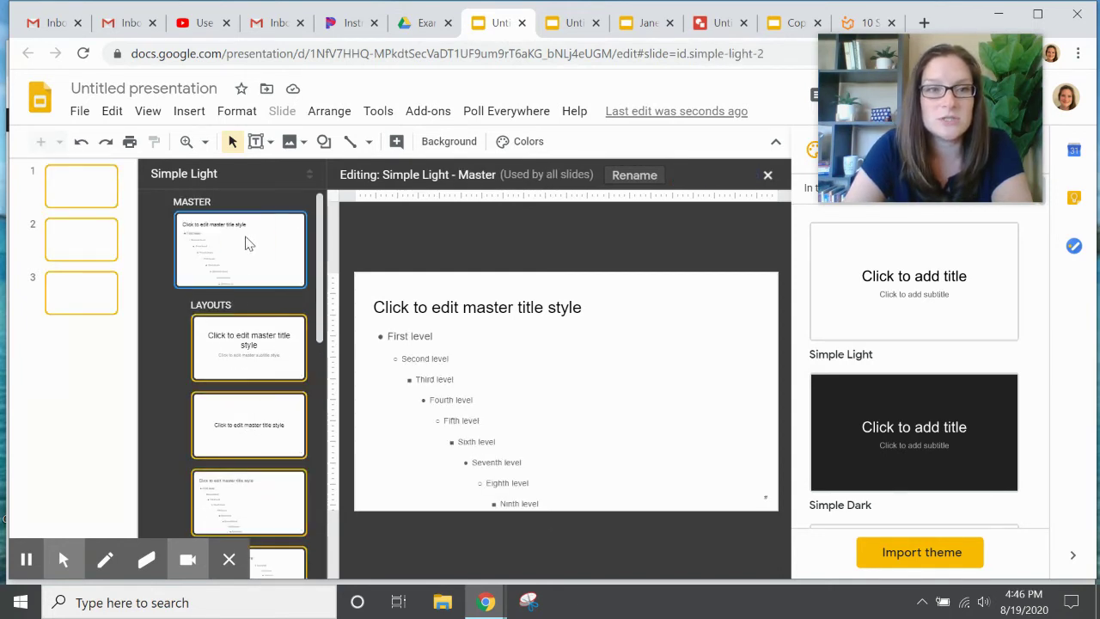
{"action": "triple_click", "coordinate": [485, 303]}
{"action": "left_click_drag", "start_coordinate": [481, 293], "coordinate": [477, 279]}
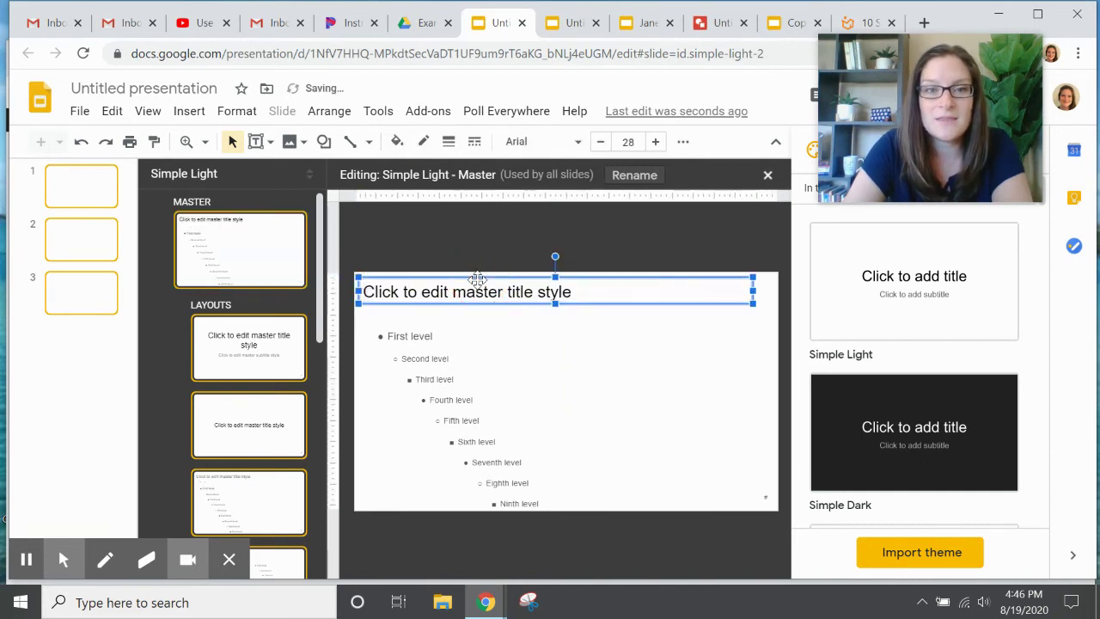
{"action": "left_click", "coordinate": [655, 142]}
{"action": "left_click", "coordinate": [655, 142]}
{"action": "left_click", "coordinate": [656, 143]}
{"action": "left_click", "coordinate": [655, 143]}
{"action": "left_click", "coordinate": [655, 143]}
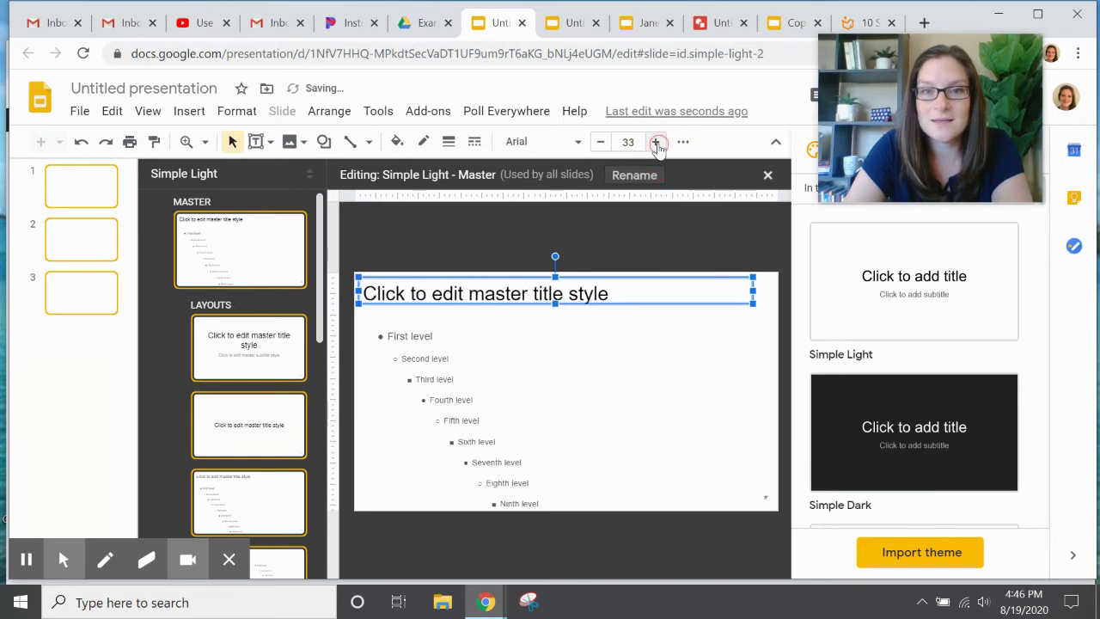
{"action": "left_click", "coordinate": [655, 142]}
{"action": "left_click", "coordinate": [656, 142]}
{"action": "left_click", "coordinate": [683, 142]}
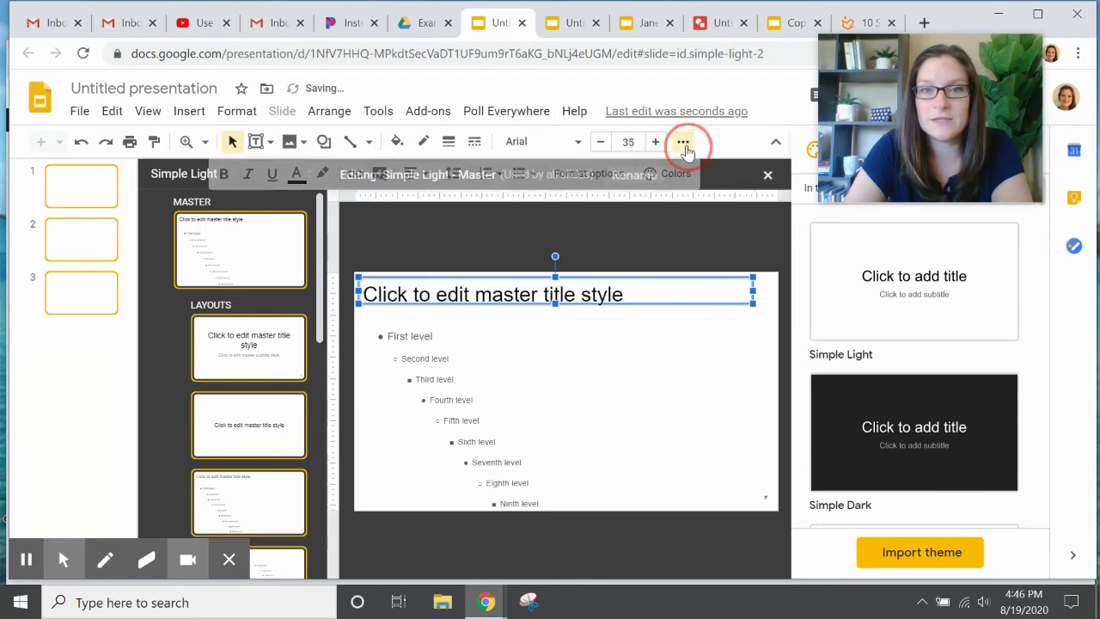
{"action": "left_click", "coordinate": [225, 174]}
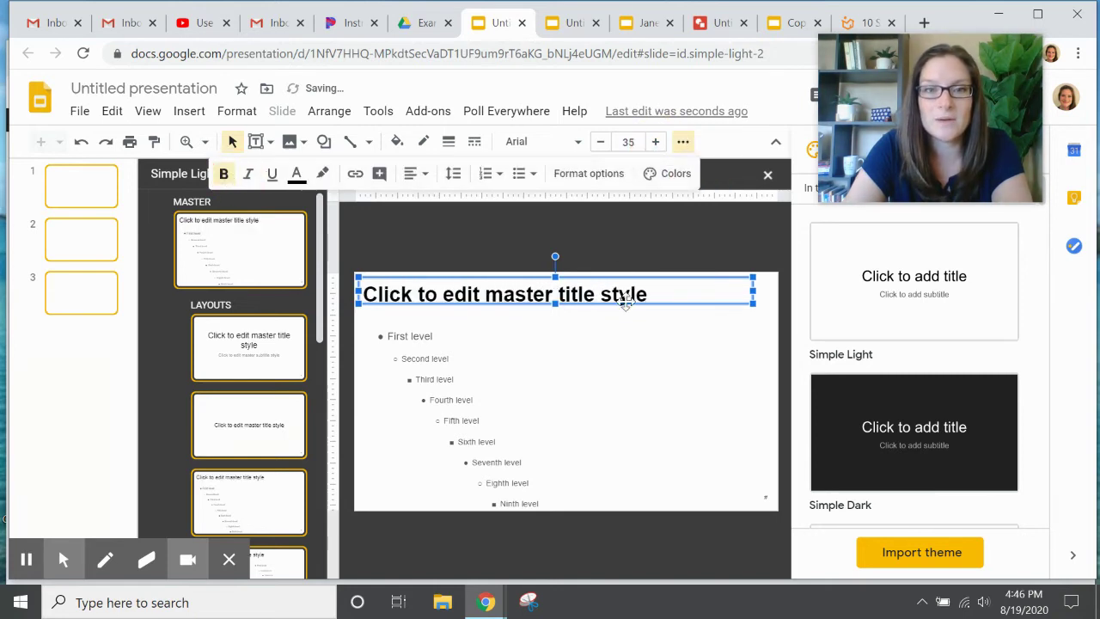
{"action": "left_click", "coordinate": [556, 311]}
Move the master body box up closer to the title and stretch its bottom lower
{"action": "left_click", "coordinate": [627, 359]}
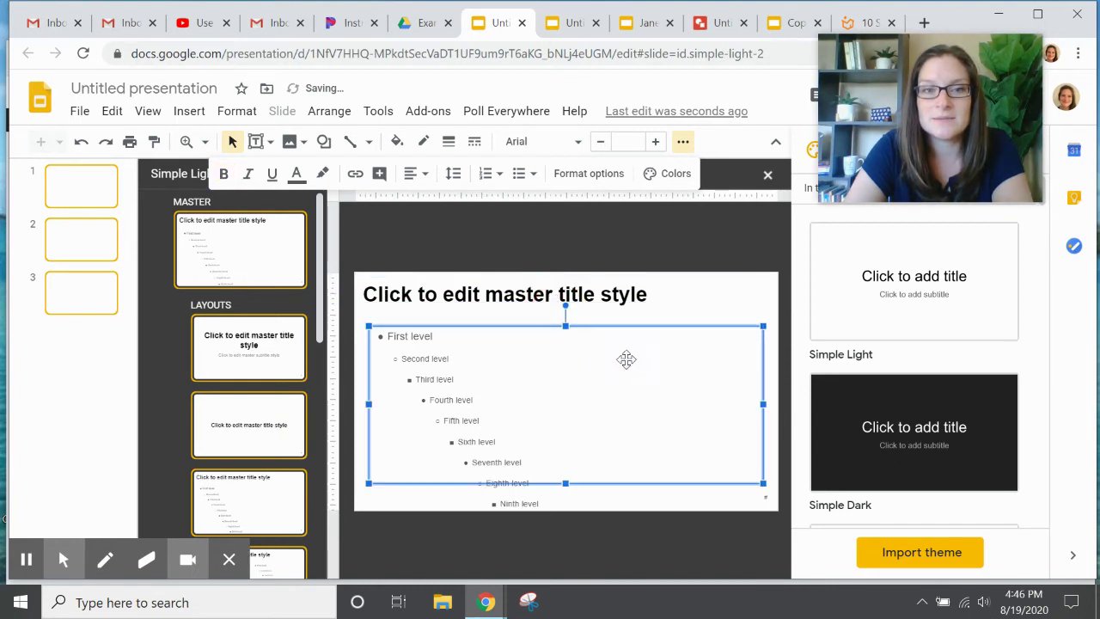
{"action": "left_click_drag", "start_coordinate": [582, 378], "coordinate": [575, 358]}
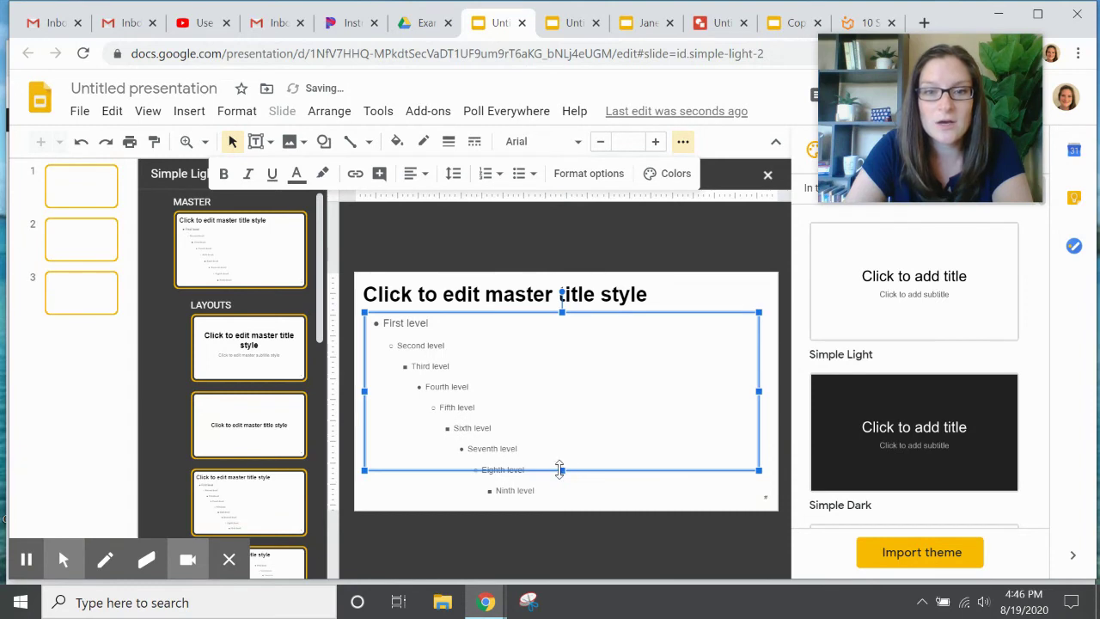
{"action": "left_click_drag", "start_coordinate": [561, 470], "coordinate": [563, 494]}
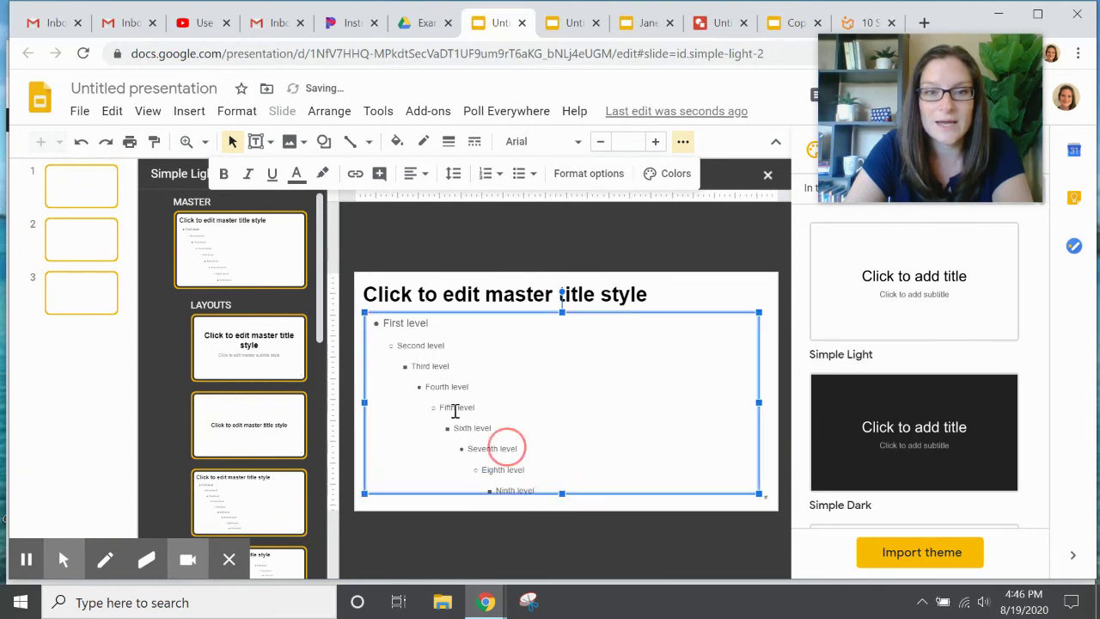
{"action": "triple_click", "coordinate": [383, 326]}
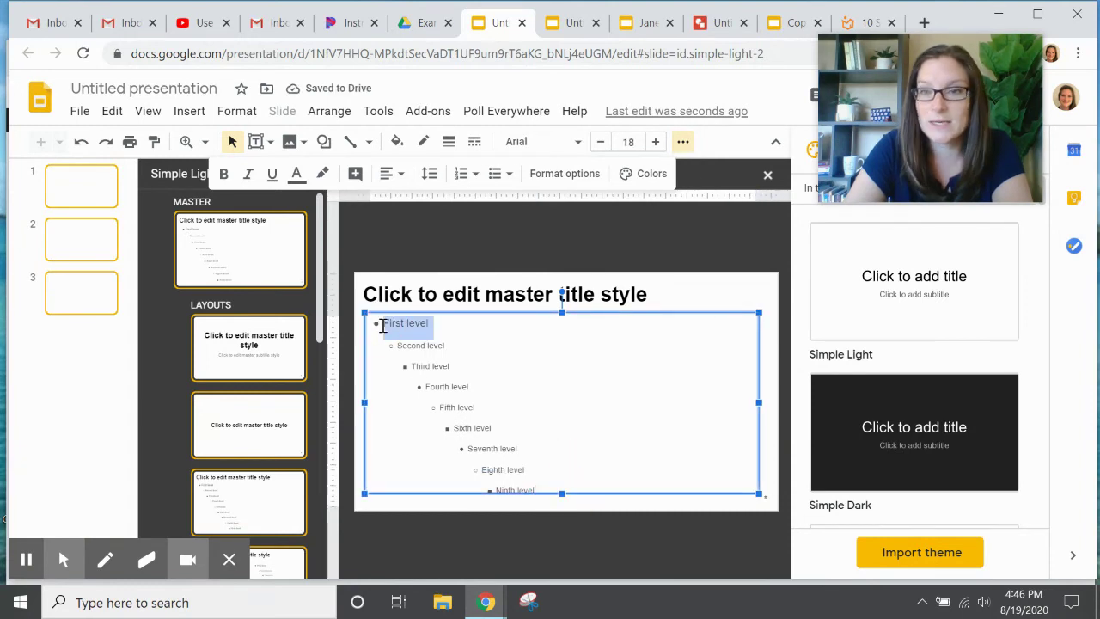
{"action": "left_click", "coordinate": [682, 287]}
{"action": "left_click", "coordinate": [659, 244]}
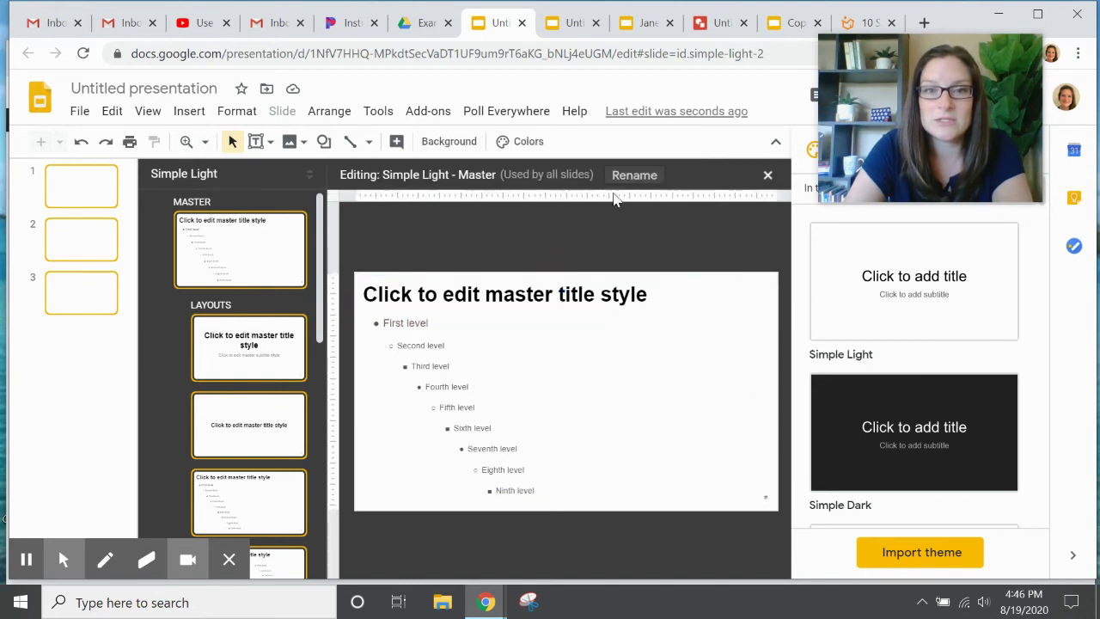
Set the master slide's background colour to light blue
{"action": "left_click", "coordinate": [440, 148]}
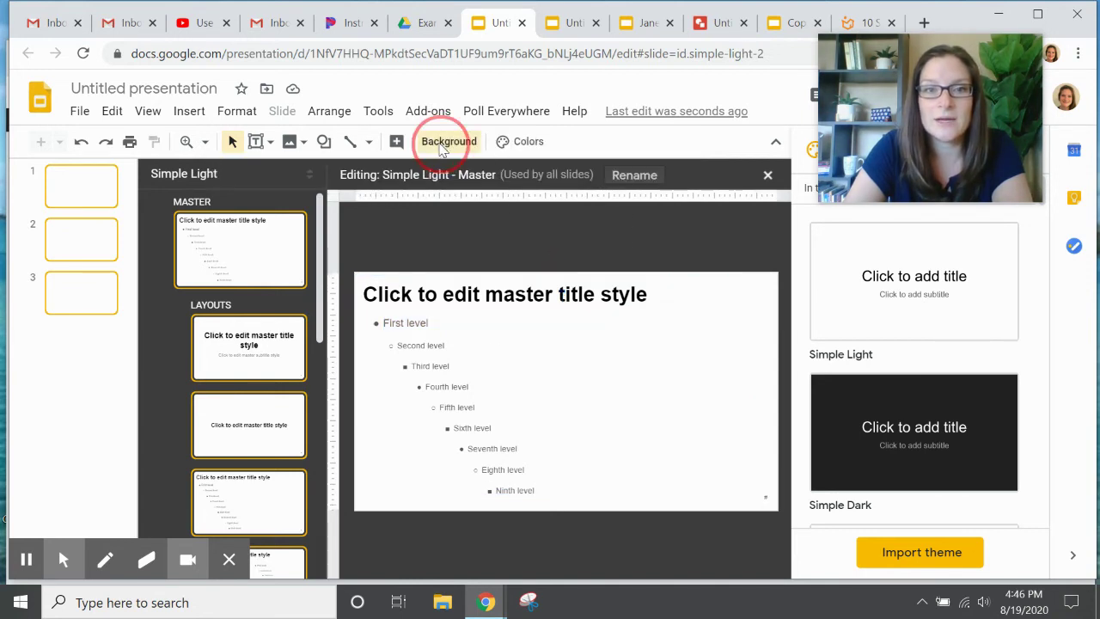
{"action": "left_click", "coordinate": [677, 296]}
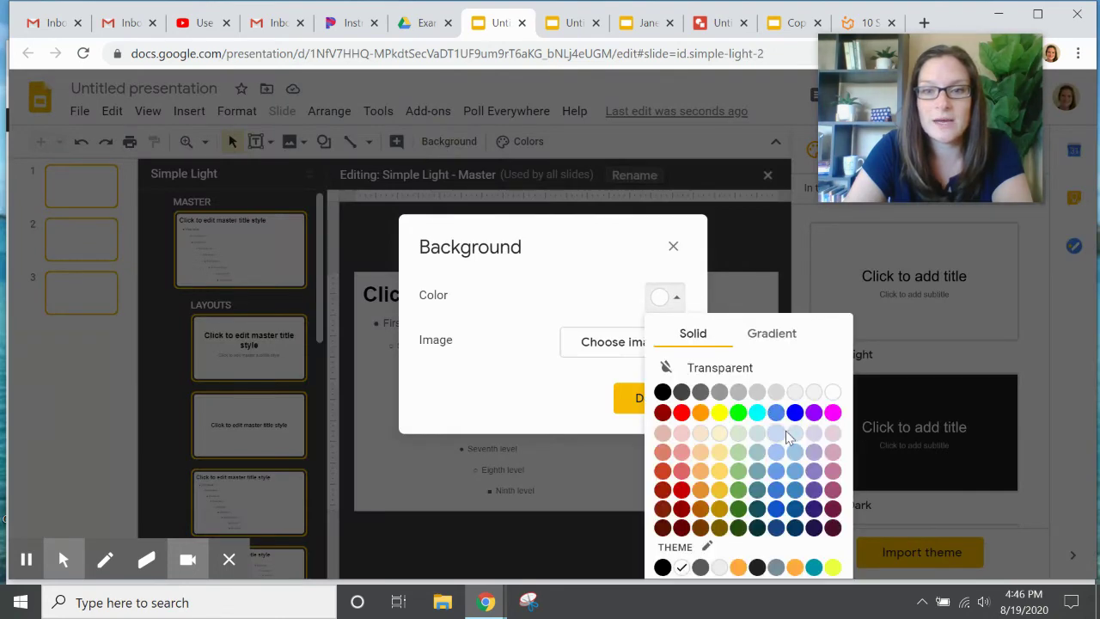
{"action": "left_click", "coordinate": [785, 432]}
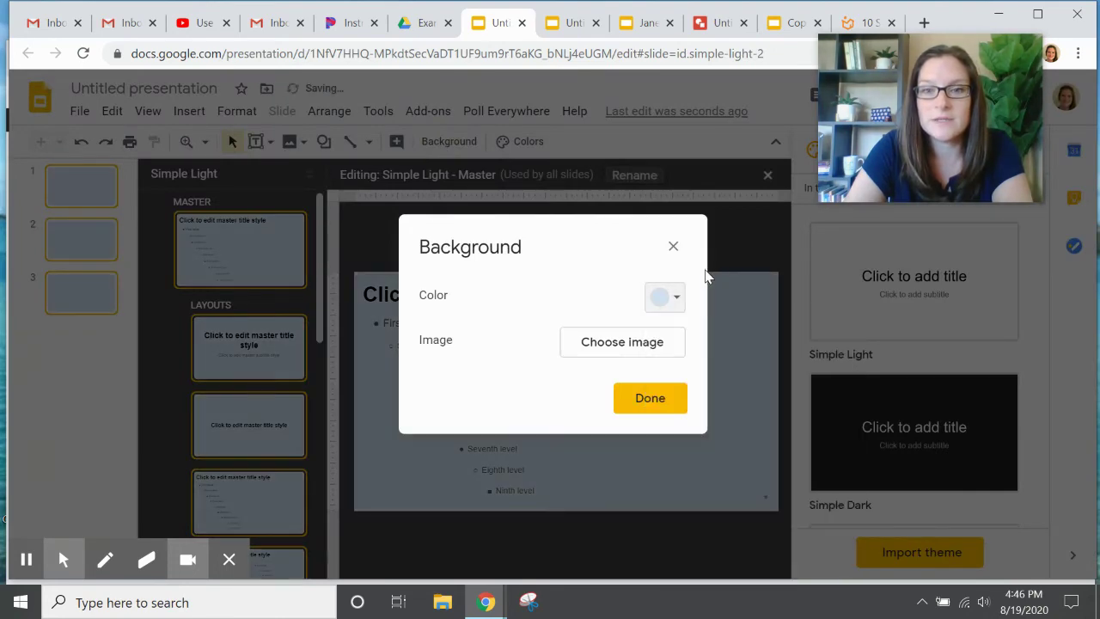
{"action": "left_click", "coordinate": [657, 406]}
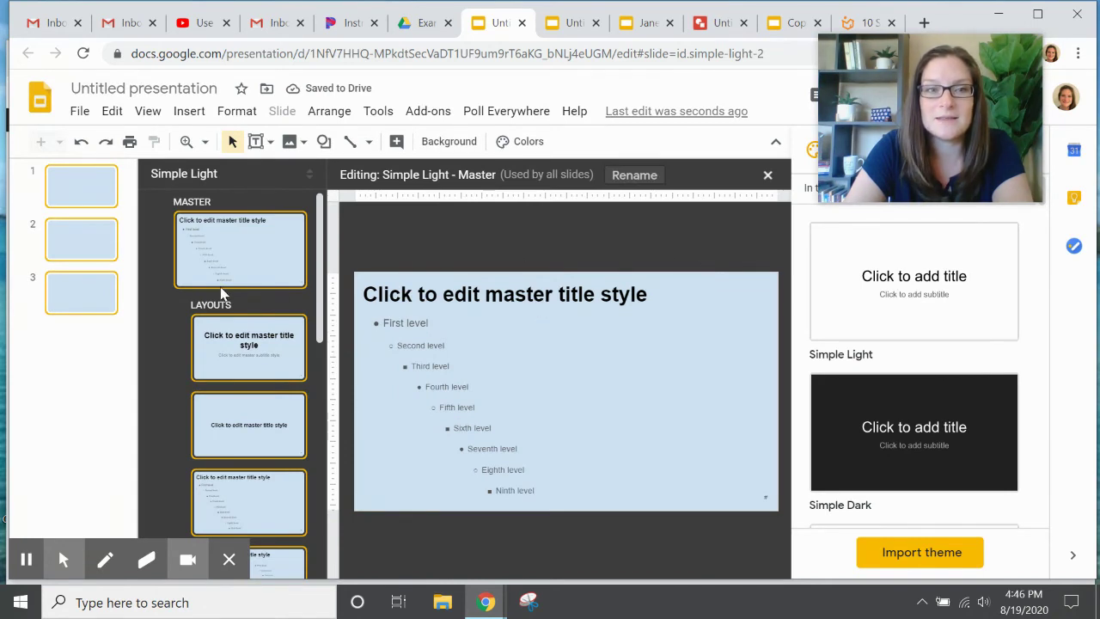
Close the theme editor and check slides 2 and 3 for the new background
{"action": "left_click", "coordinate": [84, 295]}
{"action": "left_click", "coordinate": [81, 294]}
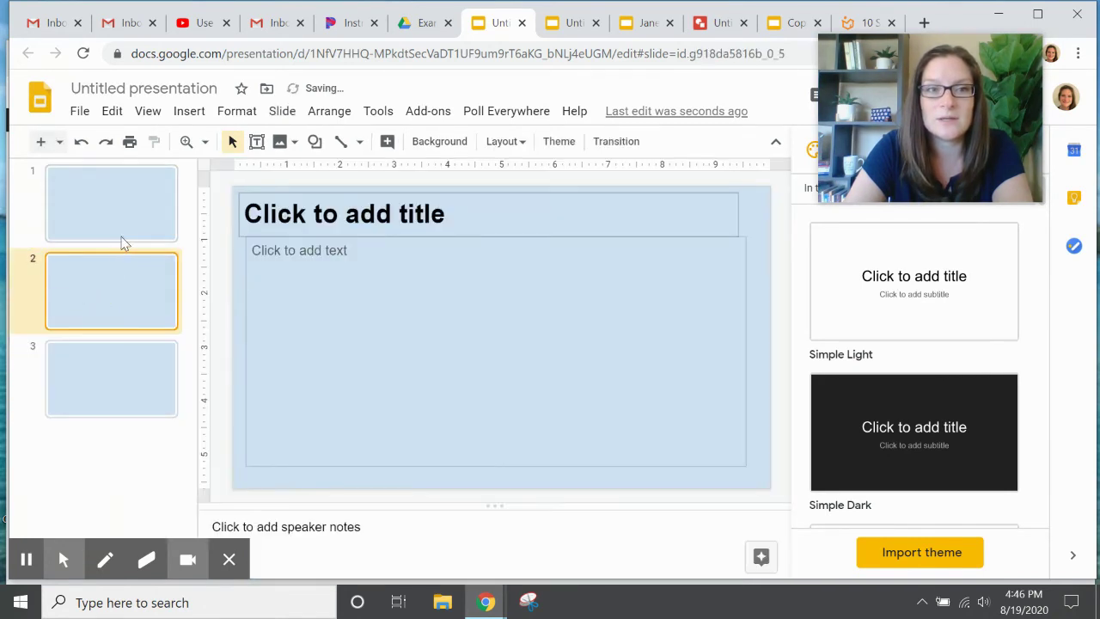
{"action": "left_click", "coordinate": [115, 389]}
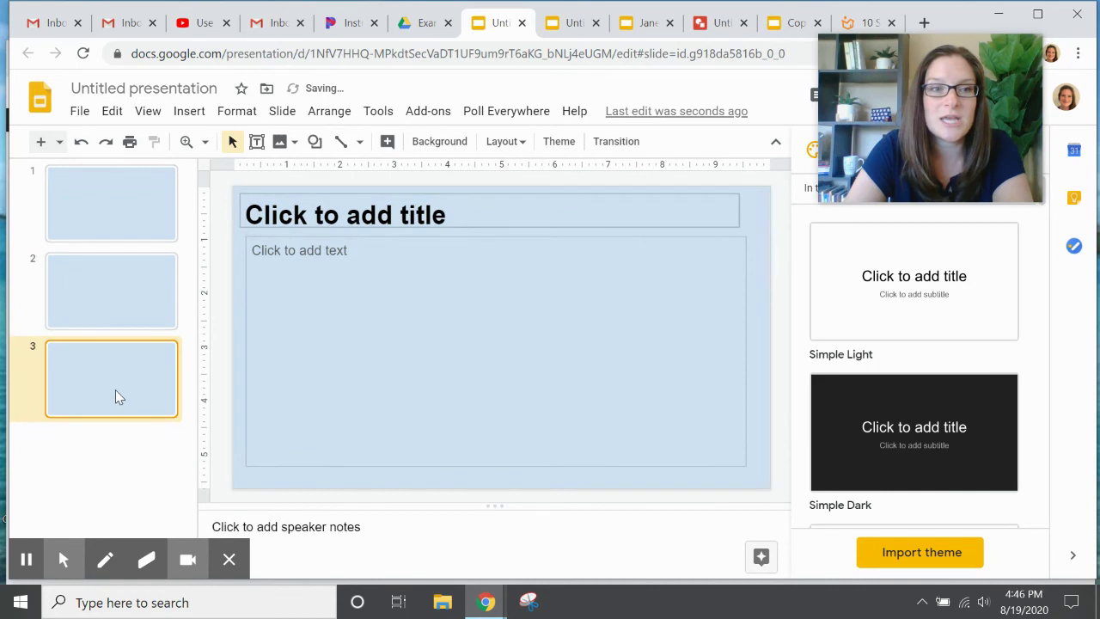
{"action": "left_click", "coordinate": [284, 213]}
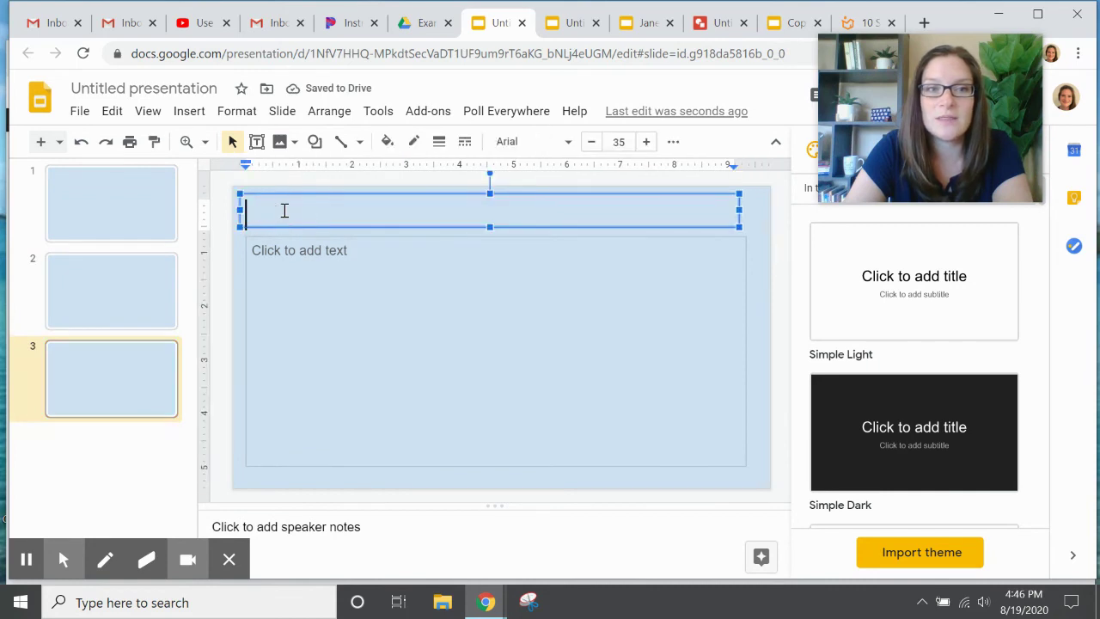
Add a fourth Title and body slide after slide 3 and inspect its placeholders
{"action": "left_click", "coordinate": [142, 457]}
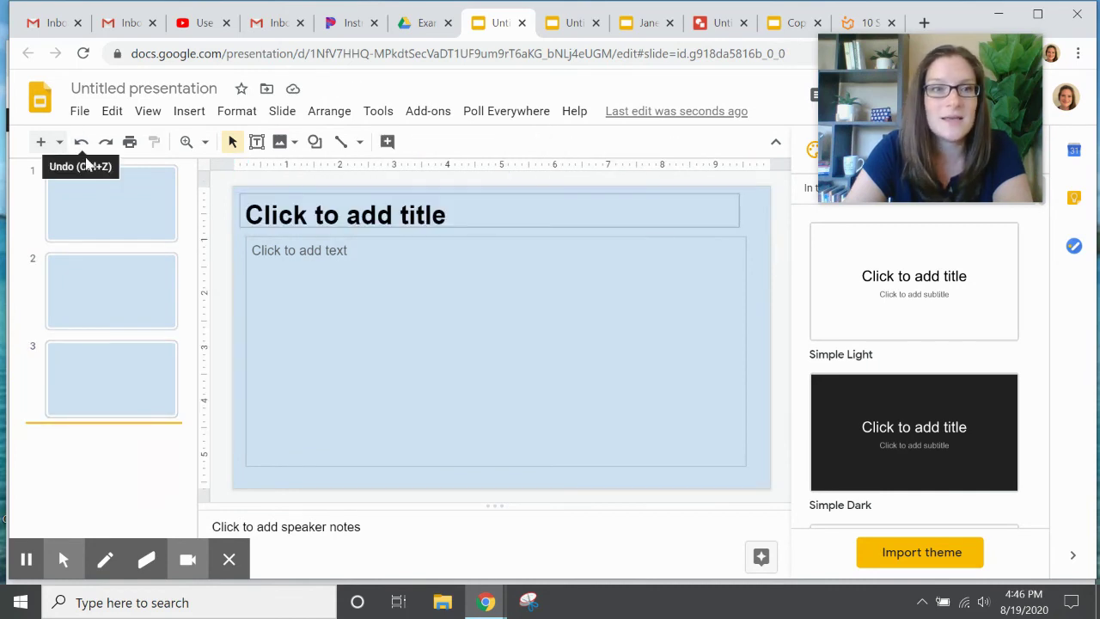
{"action": "left_click", "coordinate": [59, 143]}
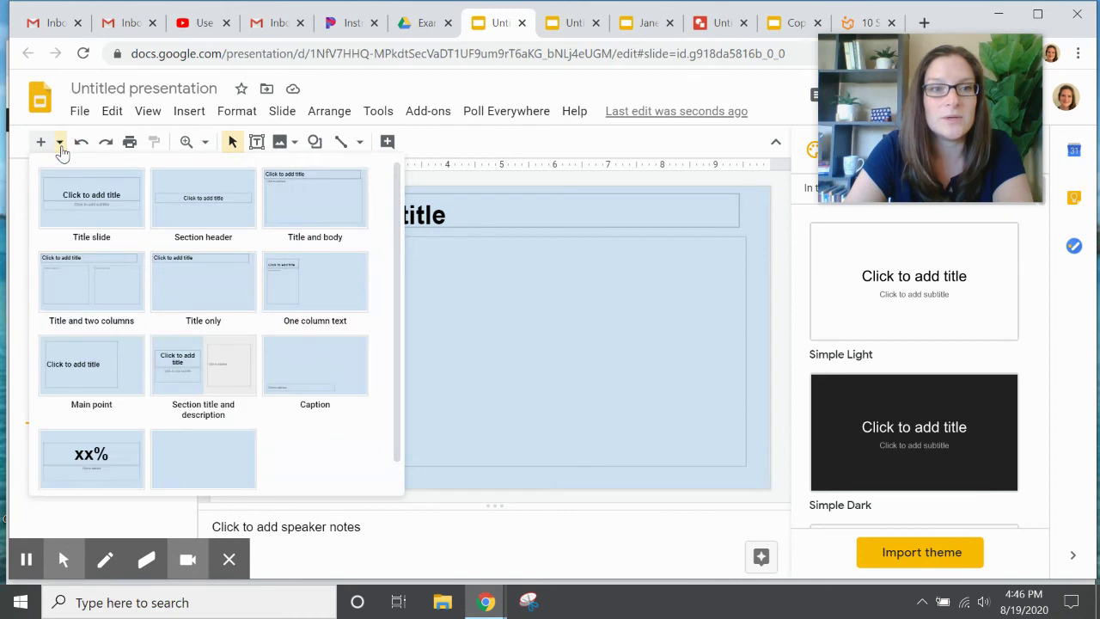
{"action": "left_click", "coordinate": [303, 199]}
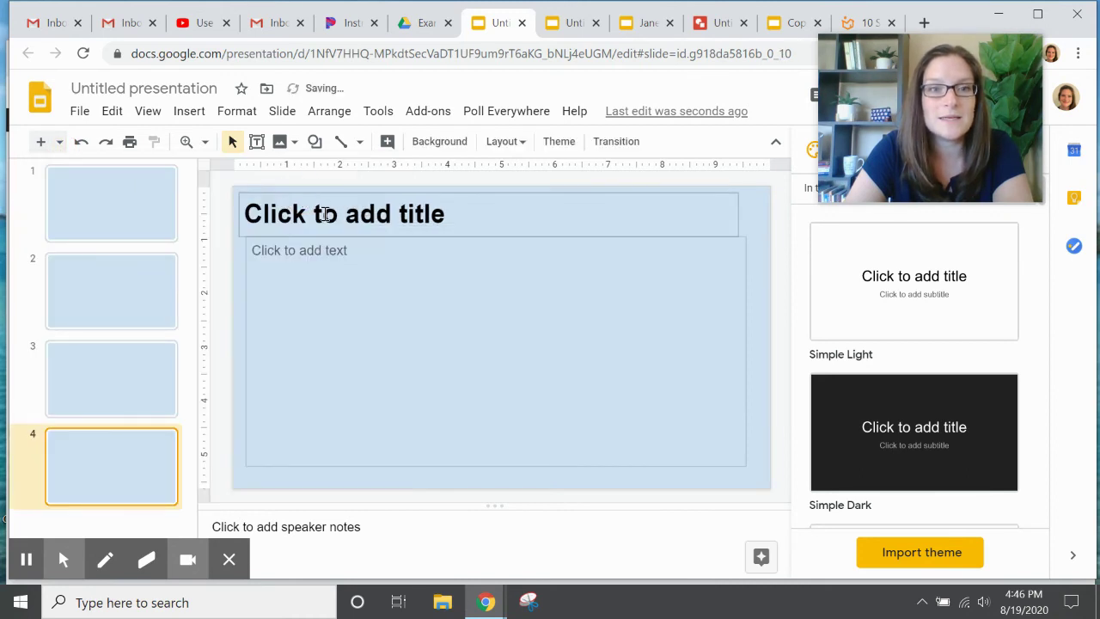
{"action": "left_click", "coordinate": [320, 213]}
{"action": "left_click", "coordinate": [319, 258]}
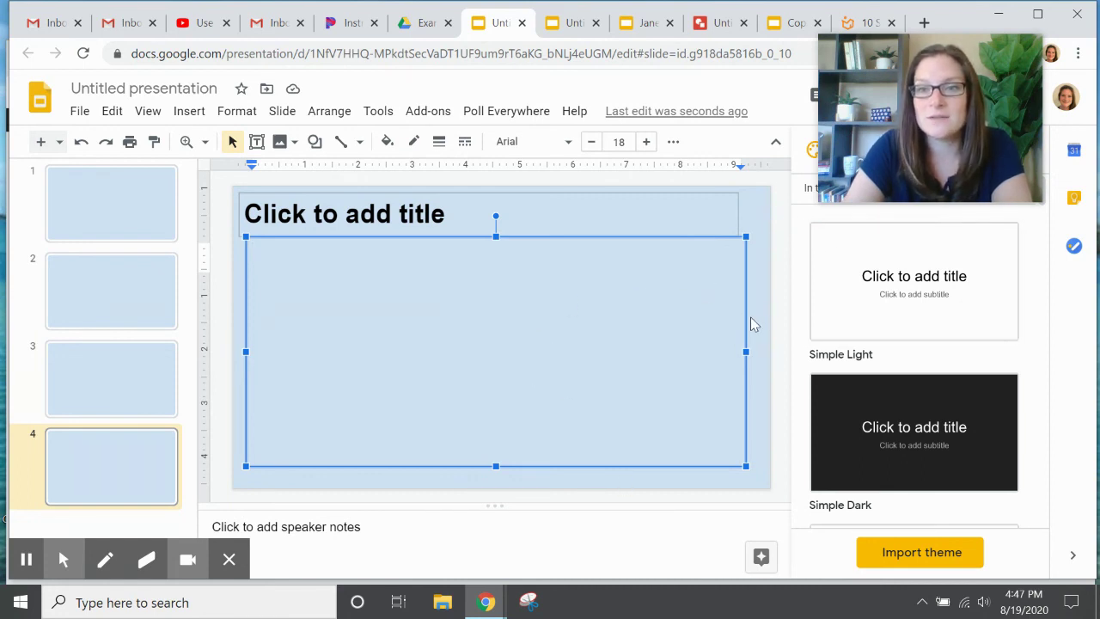
{"action": "mouse_move", "coordinate": [1031, 32]}
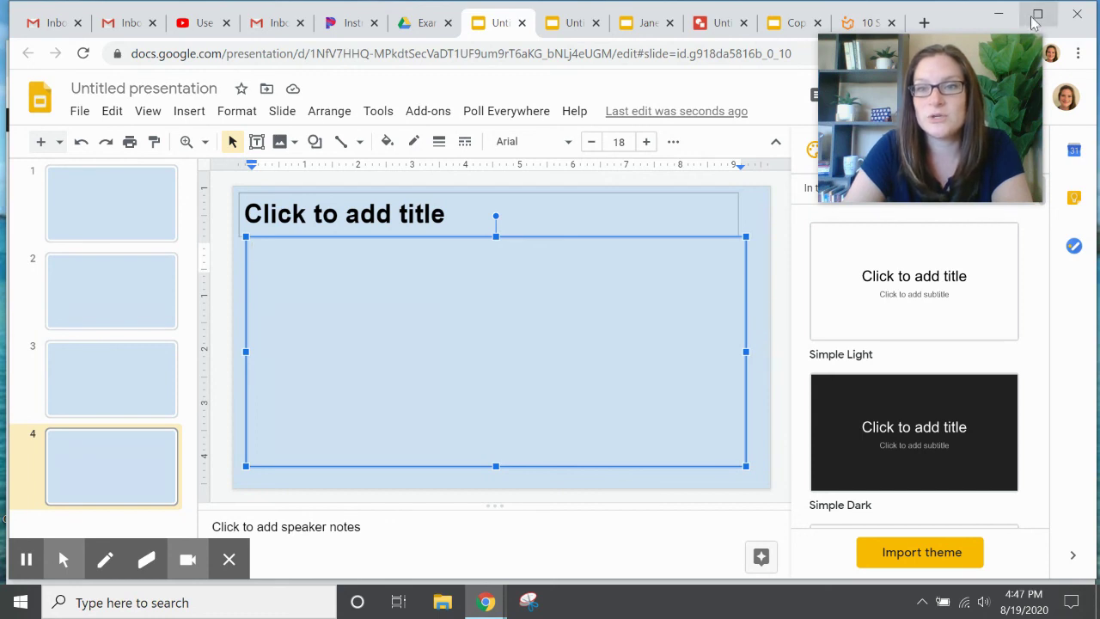